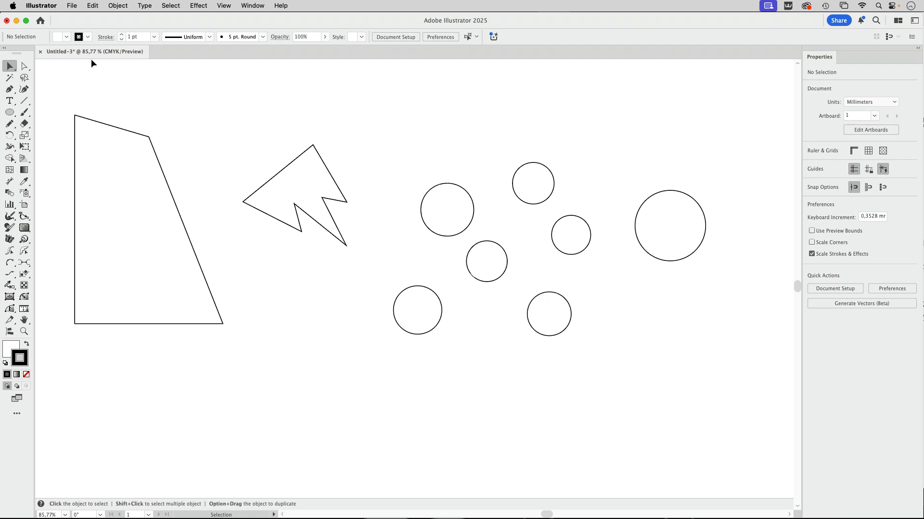
pyautogui.click(11, 66)
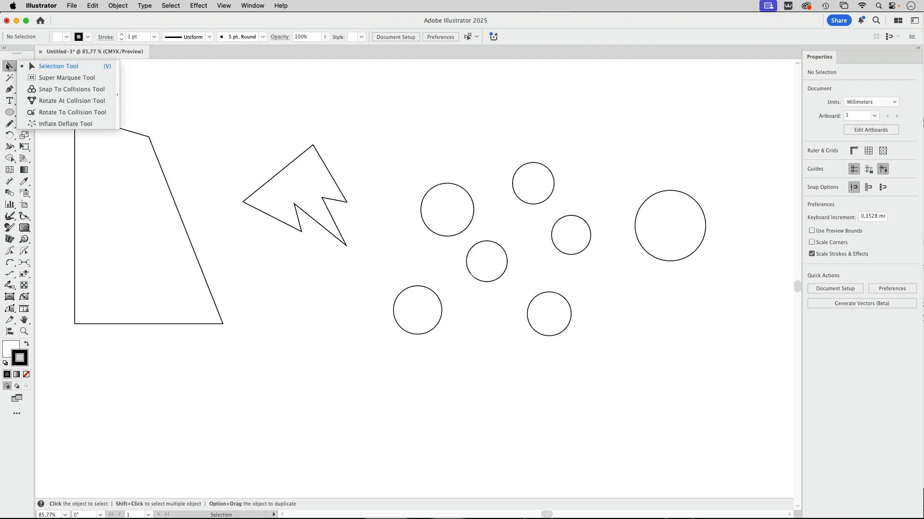
pyautogui.click(10, 90)
pyautogui.click(11, 90)
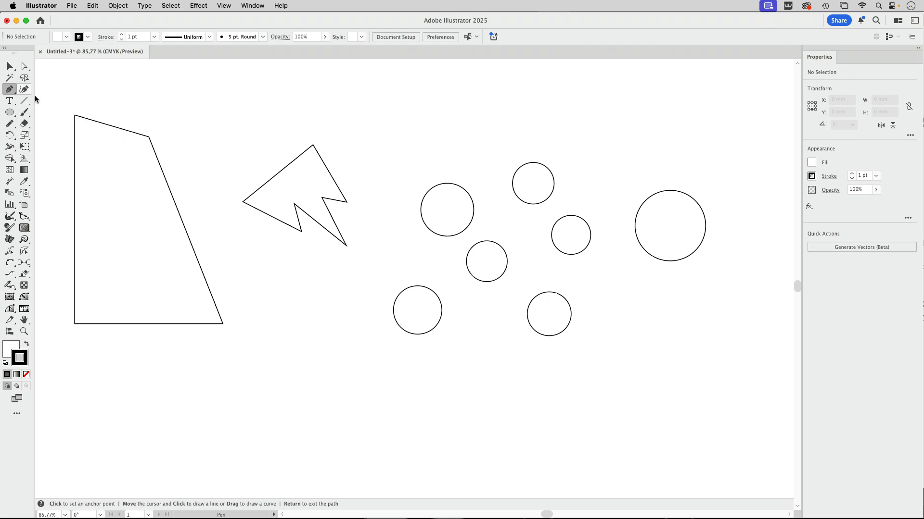
pyautogui.click(24, 123)
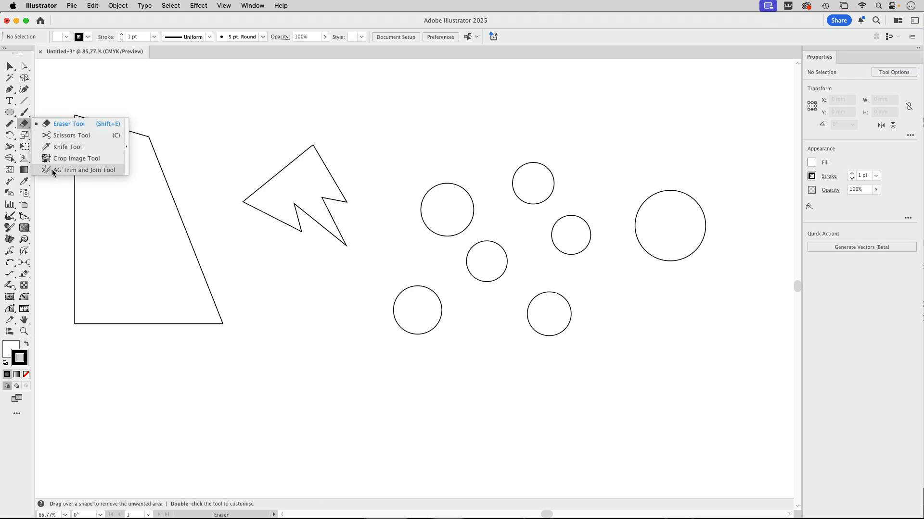
pyautogui.press('v')
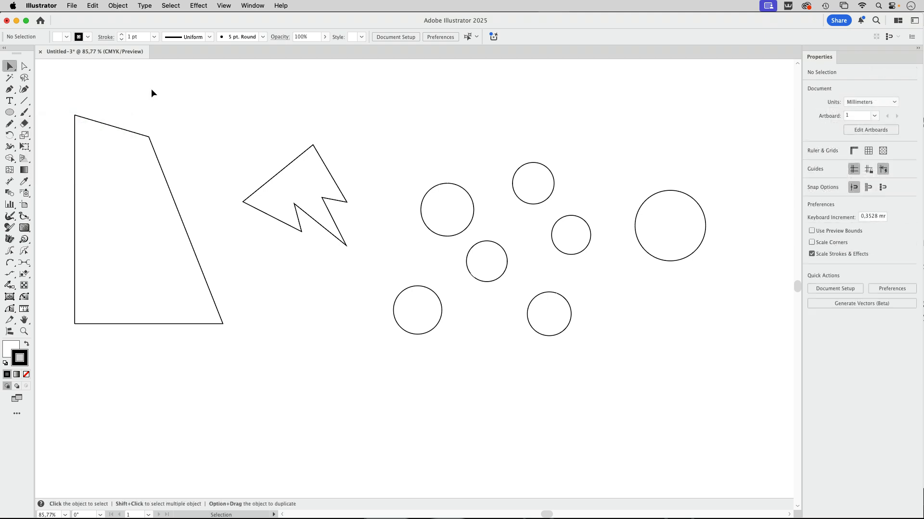
pyautogui.click(32, 9)
pyautogui.moveTo(37, 32)
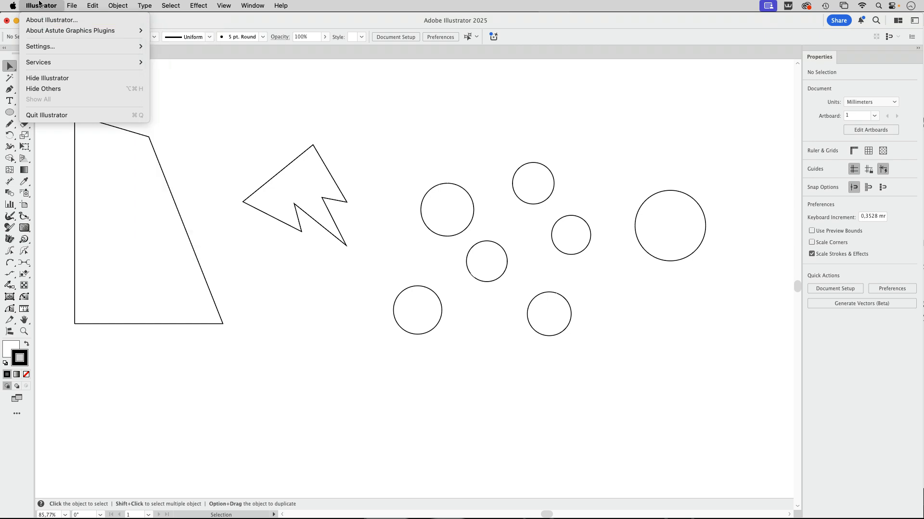
pyautogui.click(145, 57)
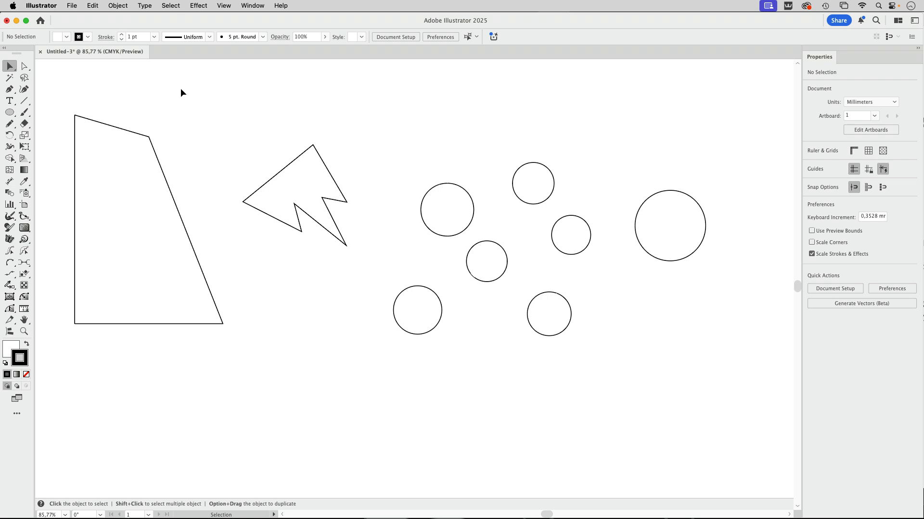
pyautogui.click(11, 71)
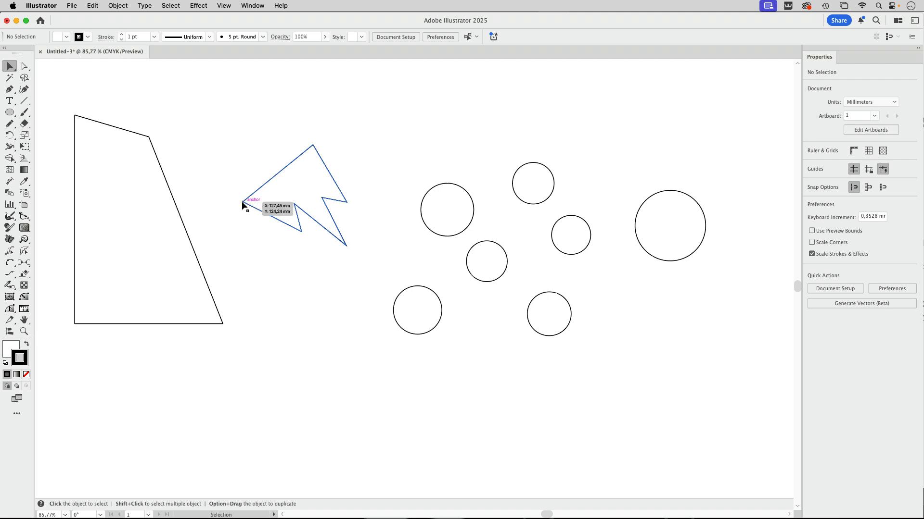
pyautogui.click(223, 5)
pyautogui.scroll(-2, 254, 474)
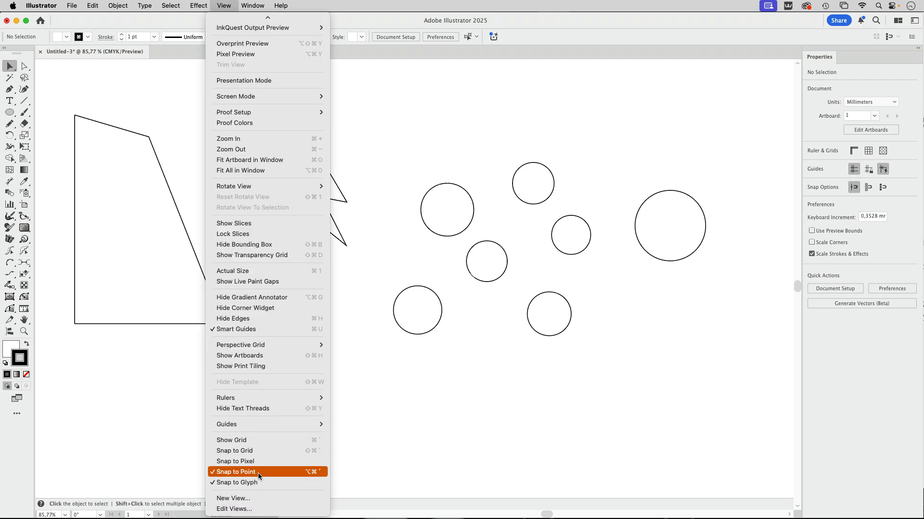
pyautogui.click(224, 4)
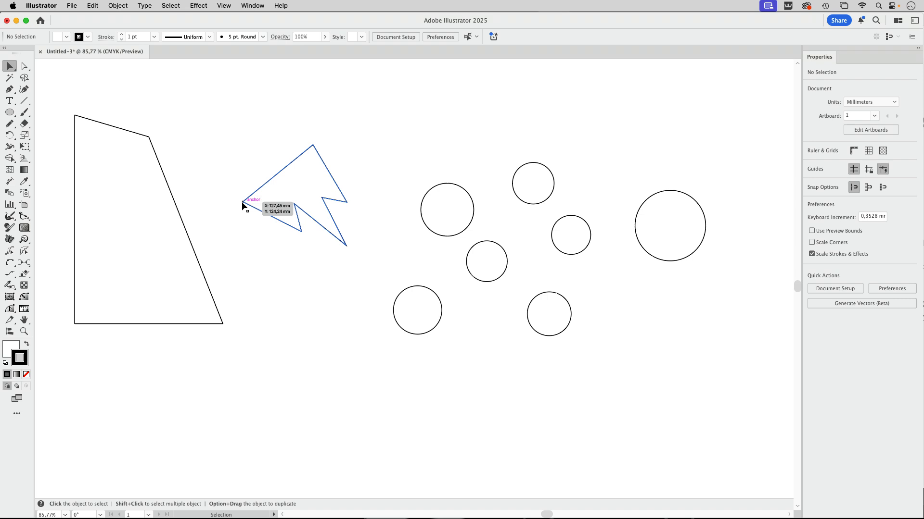
# Move the jagged shape slightly away from the quadrilateral, and move the nearest large circle up above the other circles
pyautogui.moveTo(242, 201); pyautogui.dragTo(275, 204)
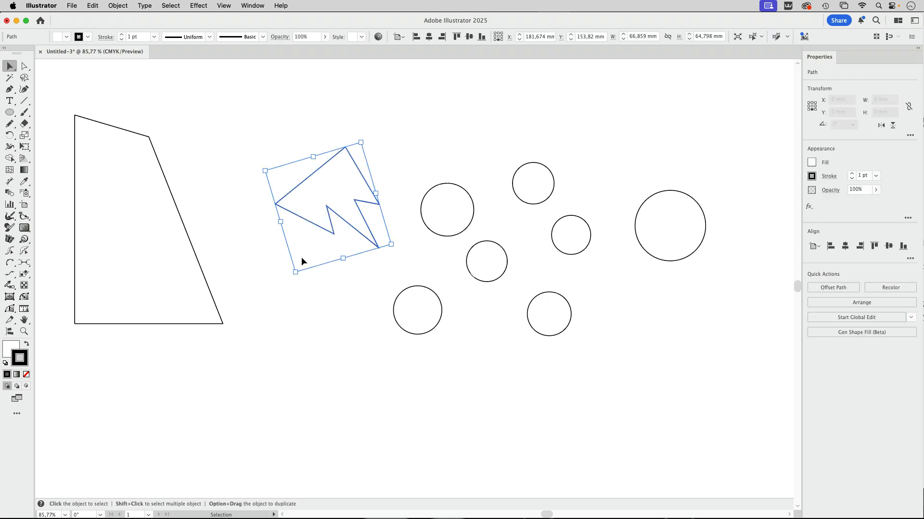
pyautogui.click(262, 267)
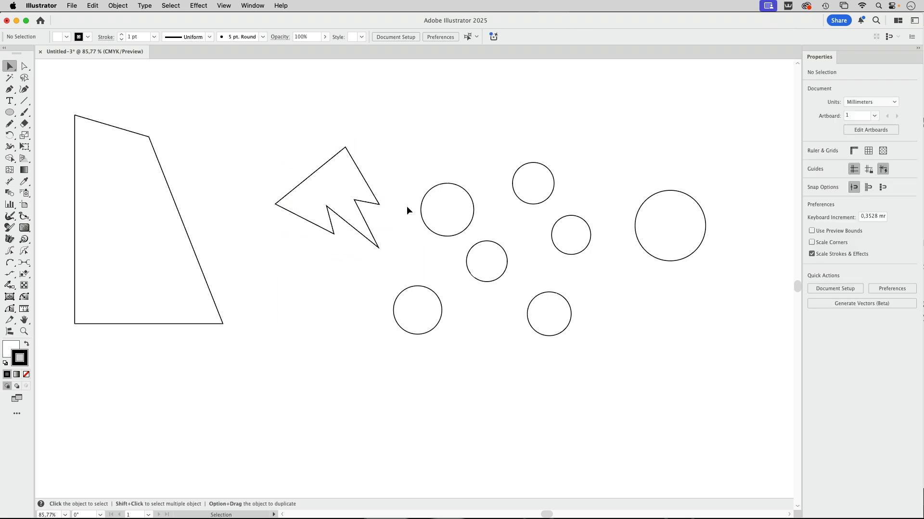
pyautogui.moveTo(468, 226); pyautogui.dragTo(454, 121)
pyautogui.click(506, 122)
pyautogui.click(509, 131)
pyautogui.click(541, 104)
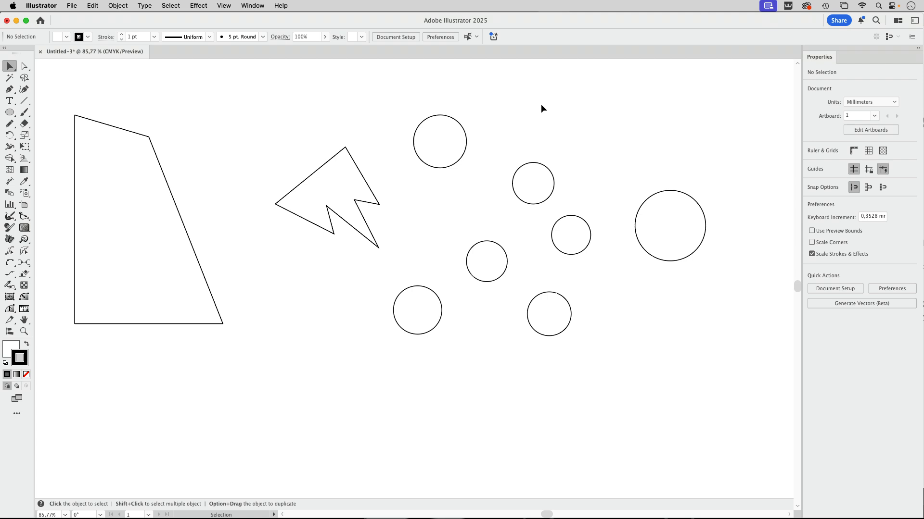
# With the Snap To Collisions Tool, move the uppermost circle so it touches the two small circles nearest the largest circle
pyautogui.click(9, 65)
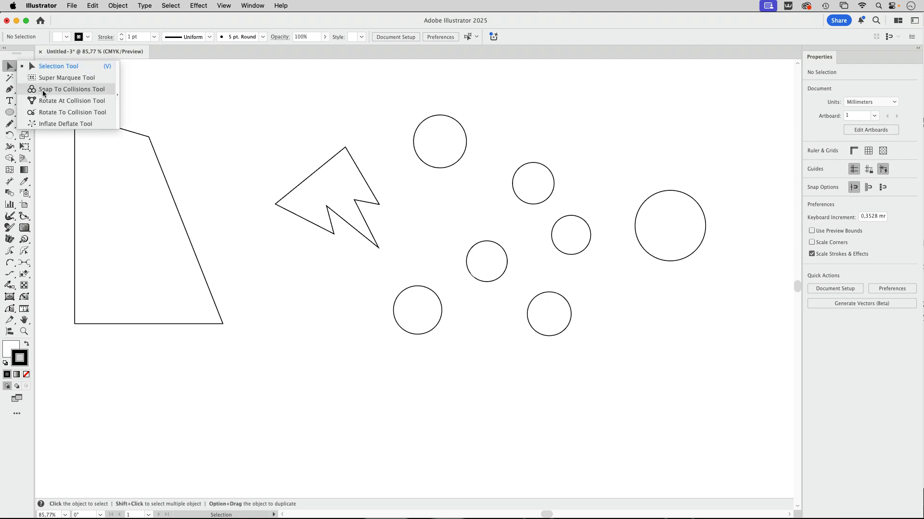
pyautogui.click(93, 90)
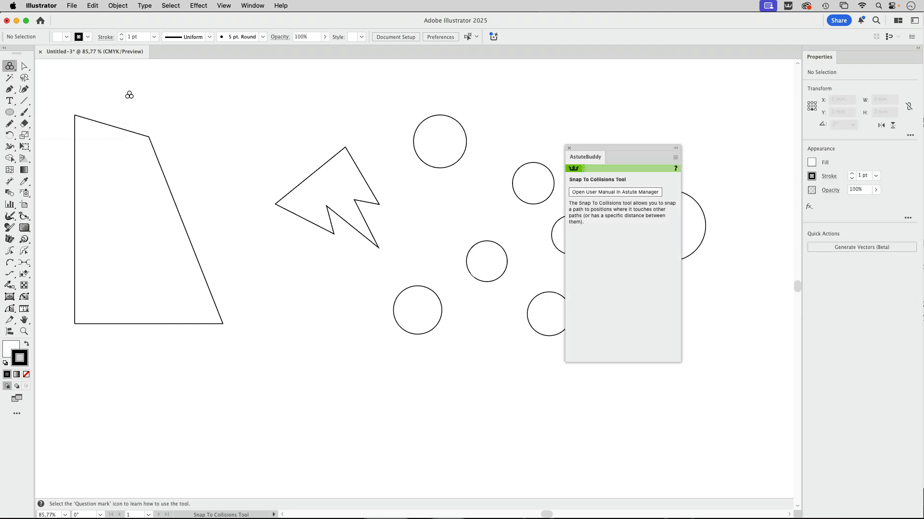
pyautogui.moveTo(605, 148); pyautogui.dragTo(707, 73)
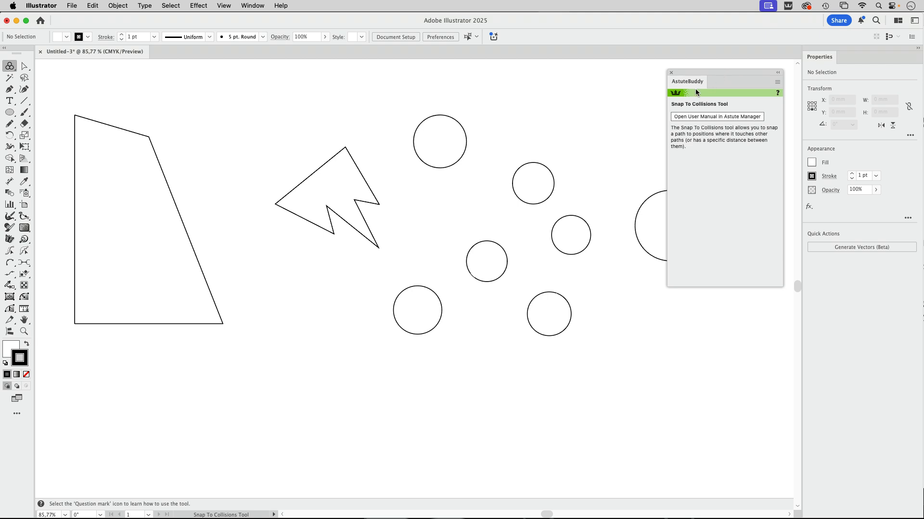
pyautogui.hscroll(3, 625, 151)
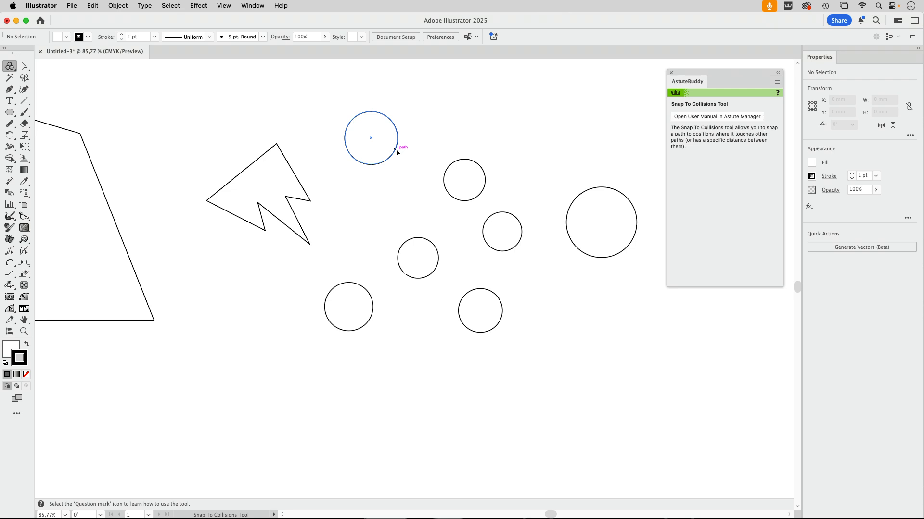
pyautogui.moveTo(397, 152); pyautogui.dragTo(535, 204)
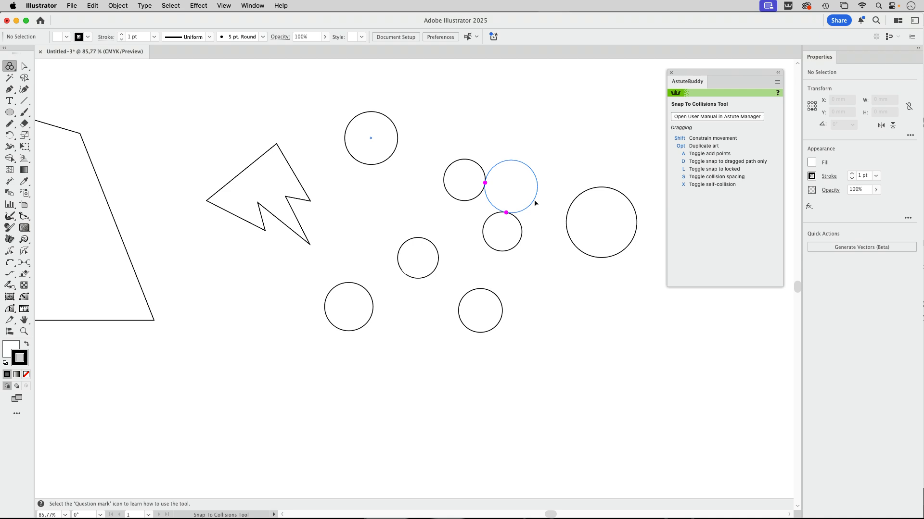
pyautogui.moveTo(534, 200); pyautogui.dragTo(534, 200)
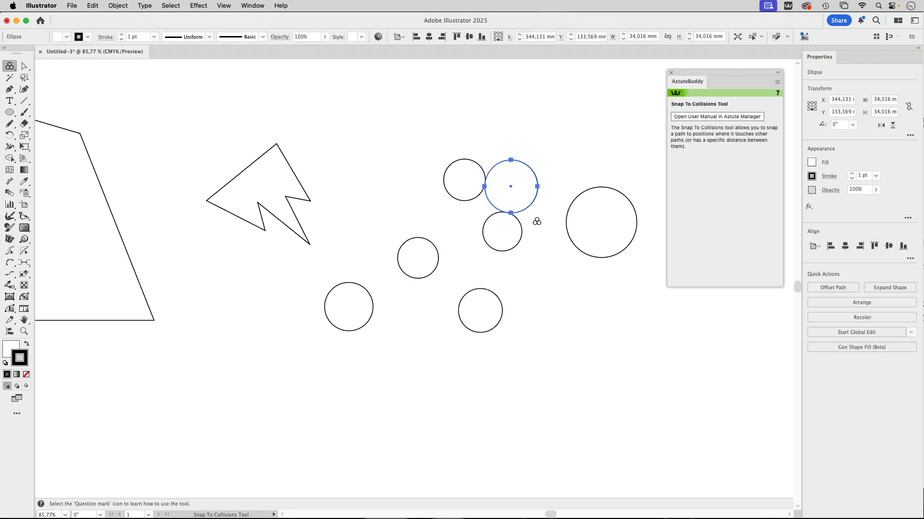
# Snap the middle small circle, the largest circle and the lower-right circle against the circle cluster so they touch its members
pyautogui.moveTo(435, 268); pyautogui.dragTo(475, 239)
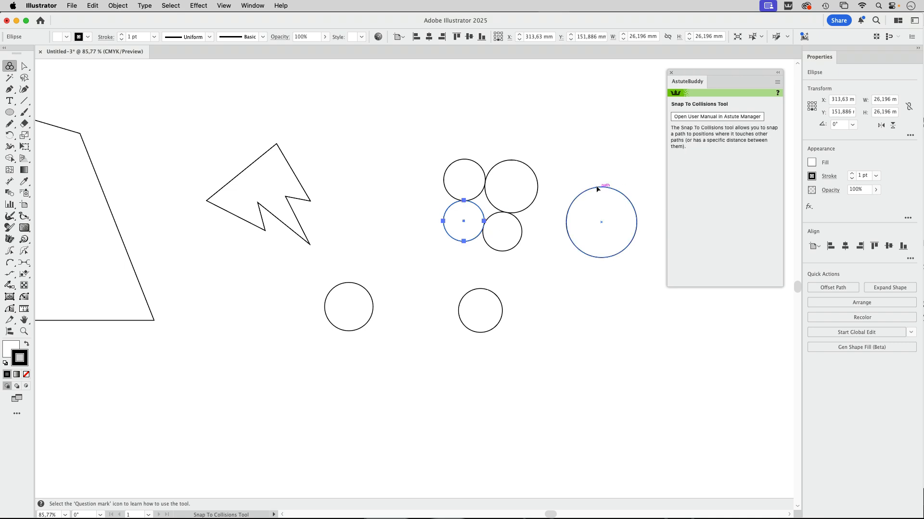
pyautogui.moveTo(598, 196); pyautogui.dragTo(553, 201)
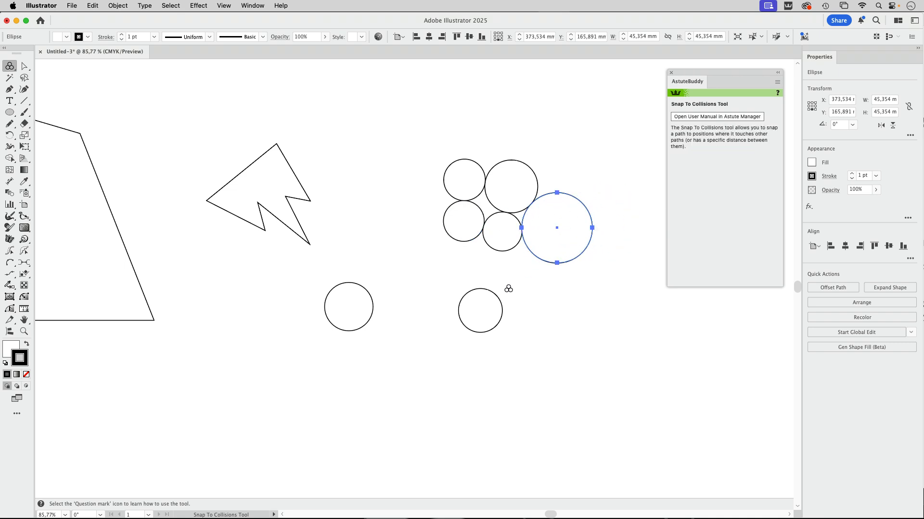
pyautogui.moveTo(501, 295); pyautogui.dragTo(534, 260)
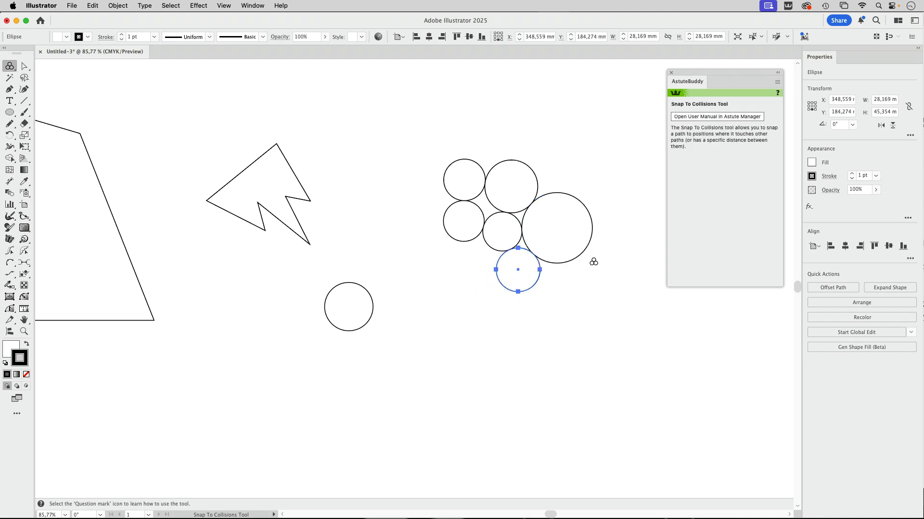
# Place the jagged shape's long edge flush against the outside of the quadrilateral's slanted side using the Rotate At Collision Tool with alternate orientation
pyautogui.hscroll(-5, 337, 140)
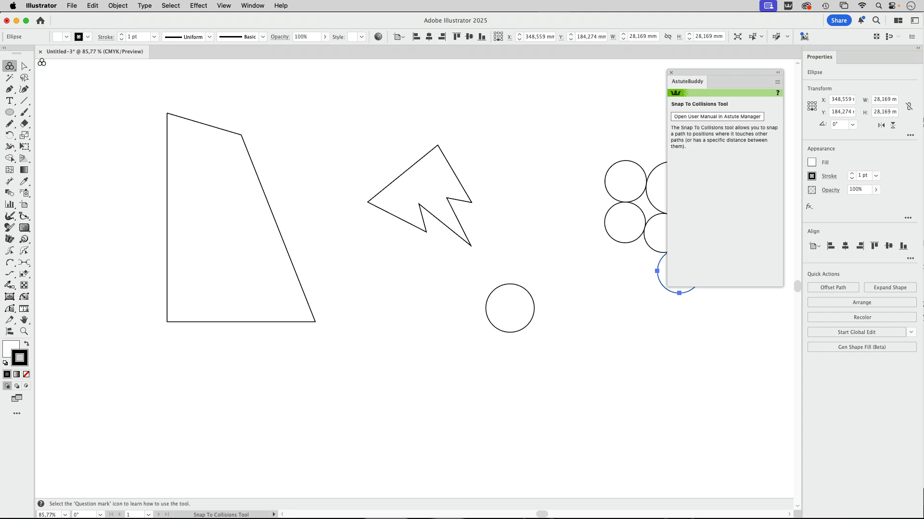
pyautogui.click(4, 65)
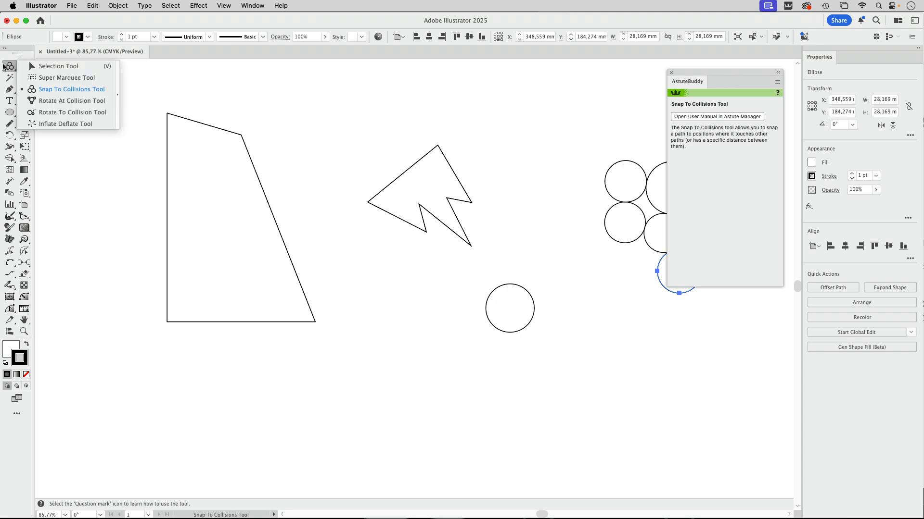
pyautogui.click(39, 106)
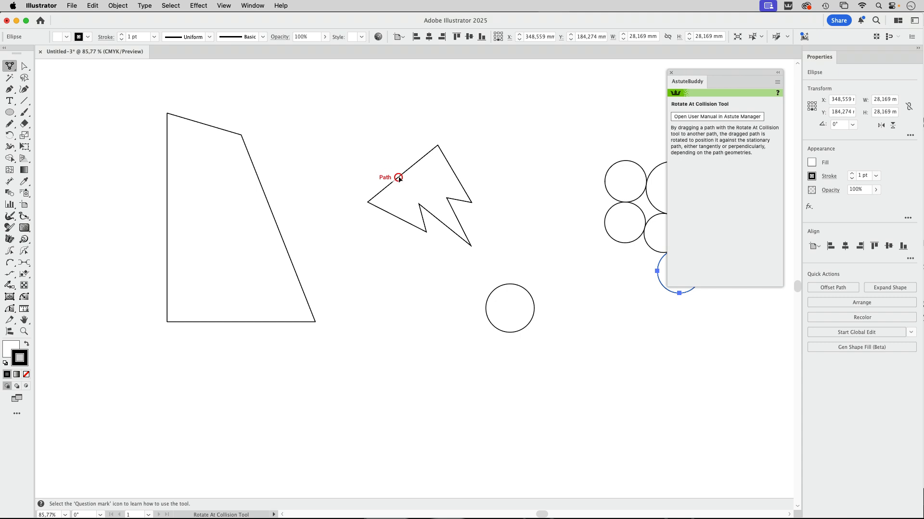
pyautogui.moveTo(399, 179); pyautogui.dragTo(274, 219)
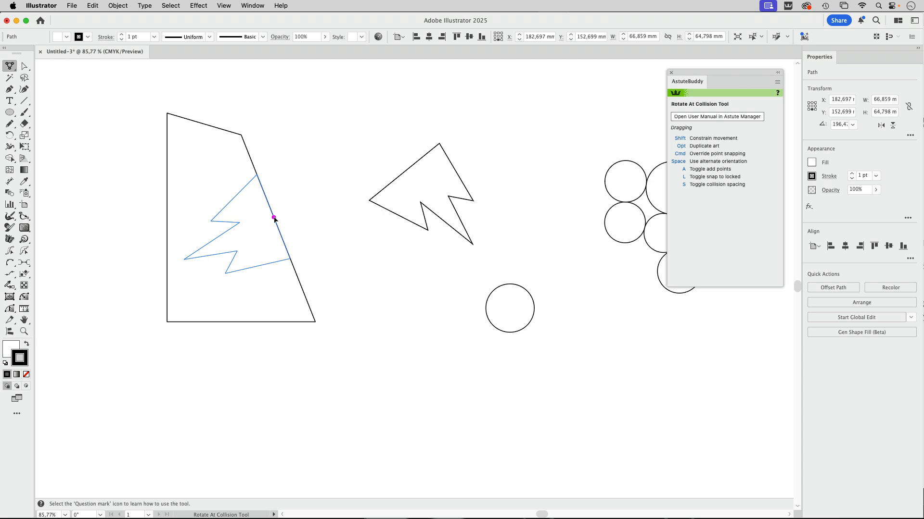
pyautogui.press('space')
pyautogui.moveTo(274, 219); pyautogui.dragTo(308, 172)
pyautogui.press('space')
pyautogui.press('super+z')
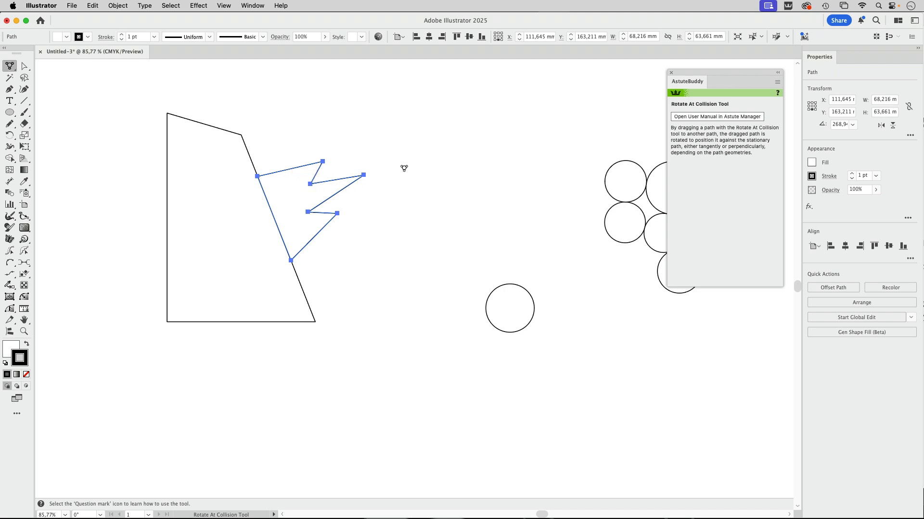
pyautogui.moveTo(404, 169); pyautogui.dragTo(270, 210)
pyautogui.press('space')
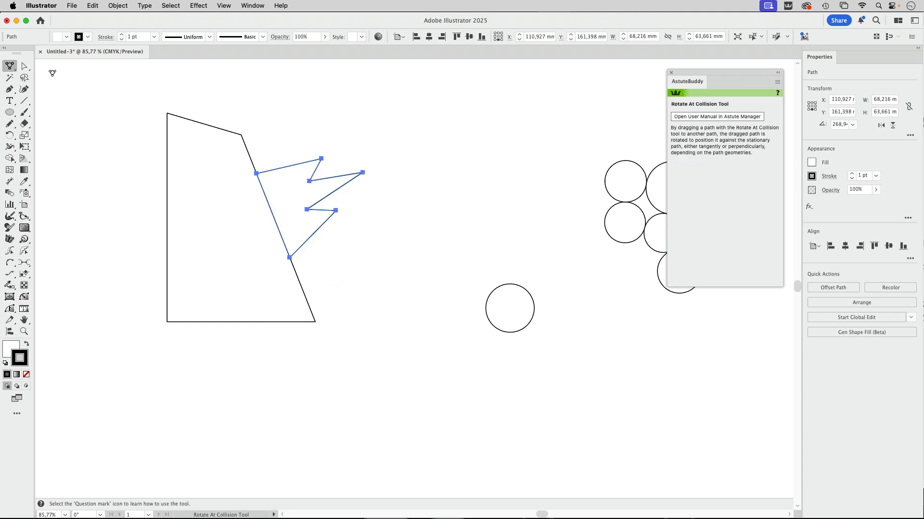
# Move the jagged shape up and away from the quadrilateral's slanted side and rotate it clockwise to an angle of about 222°
pyautogui.click(12, 68)
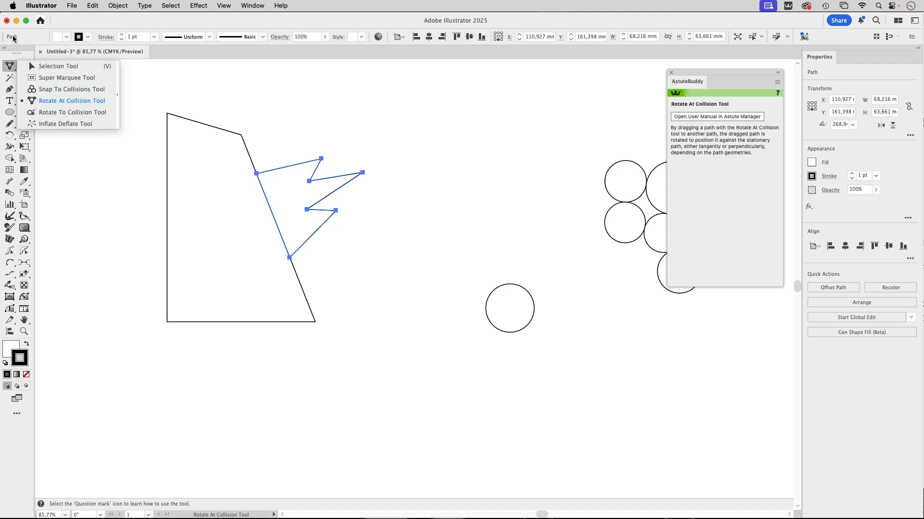
pyautogui.click(28, 47)
pyautogui.click(9, 68)
pyautogui.click(20, 69)
pyautogui.moveTo(325, 223); pyautogui.dragTo(386, 188)
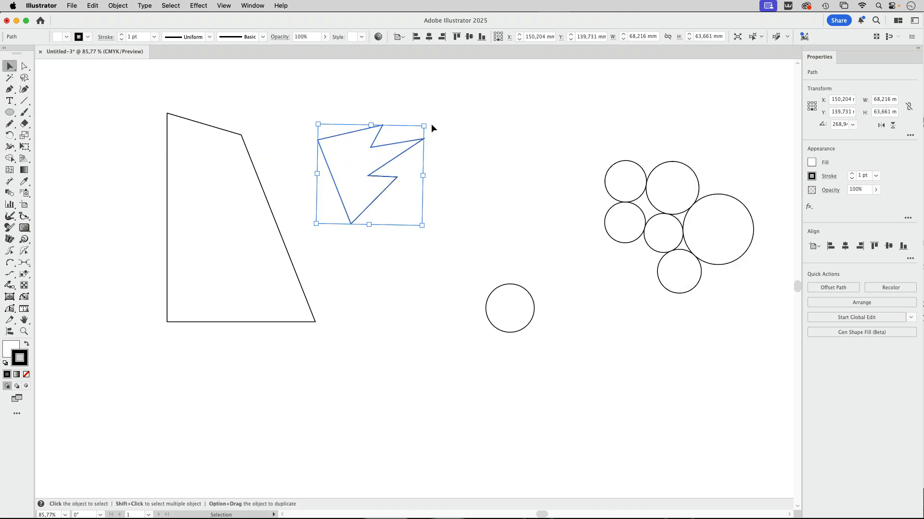
pyautogui.moveTo(427, 123); pyautogui.dragTo(465, 187)
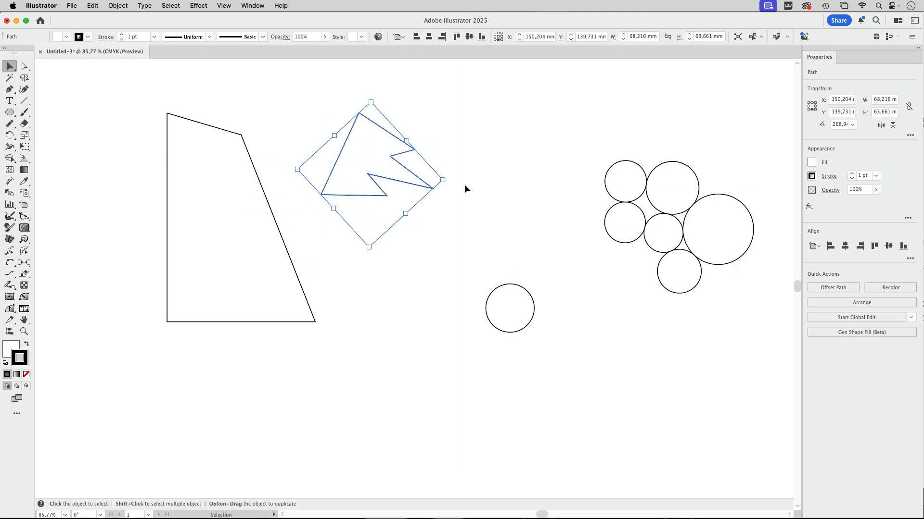
pyautogui.click(304, 138)
pyautogui.click(338, 154)
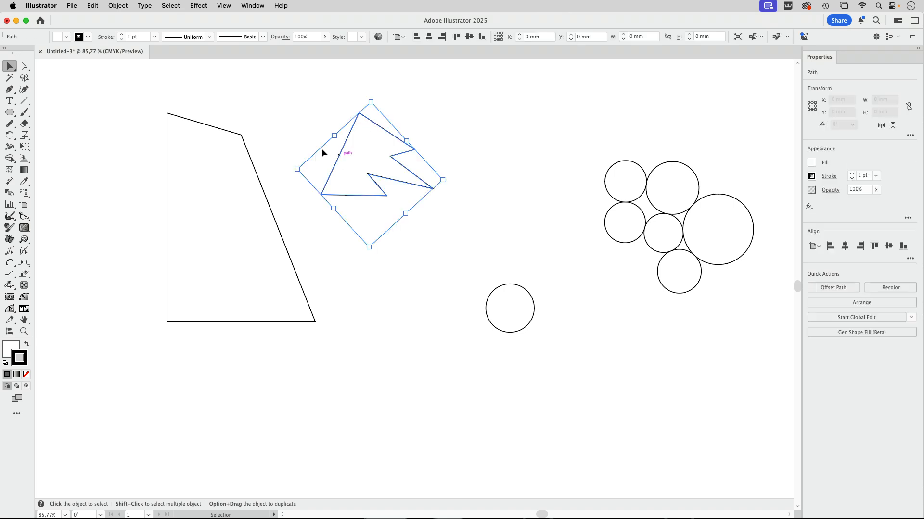
# With the Rotate To Collision Tool, set a pivot between the quadrilateral and jagged shape and rotate the shape counterclockwise to about 251°
pyautogui.click(10, 65)
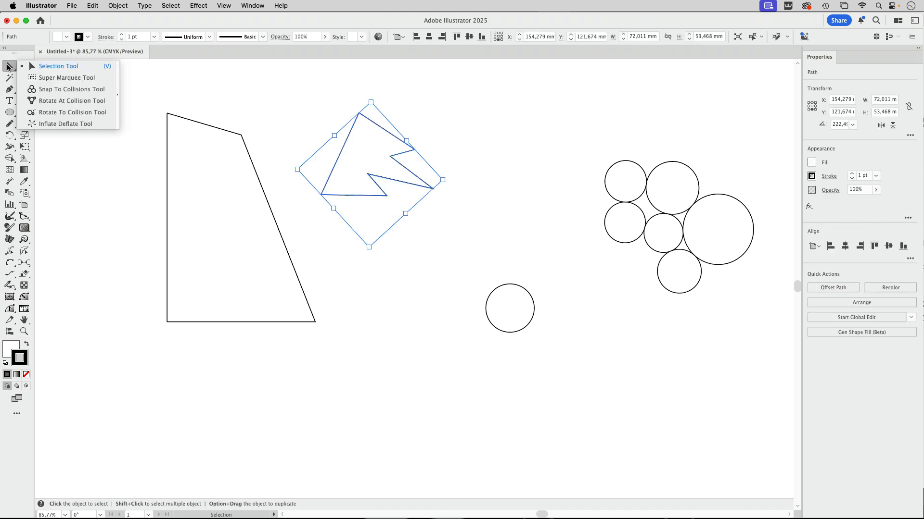
pyautogui.click(58, 112)
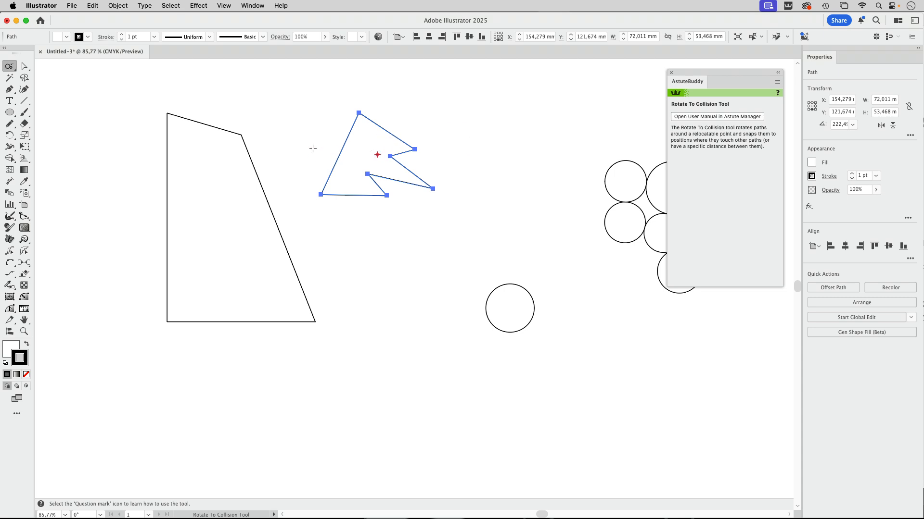
pyautogui.moveTo(300, 147); pyautogui.dragTo(298, 147)
pyautogui.click(306, 149)
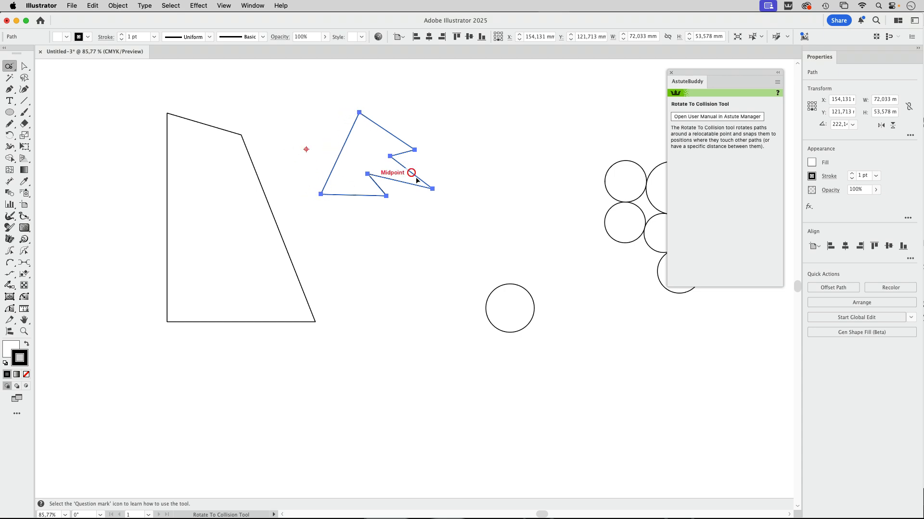
pyautogui.moveTo(433, 190); pyautogui.dragTo(432, 120)
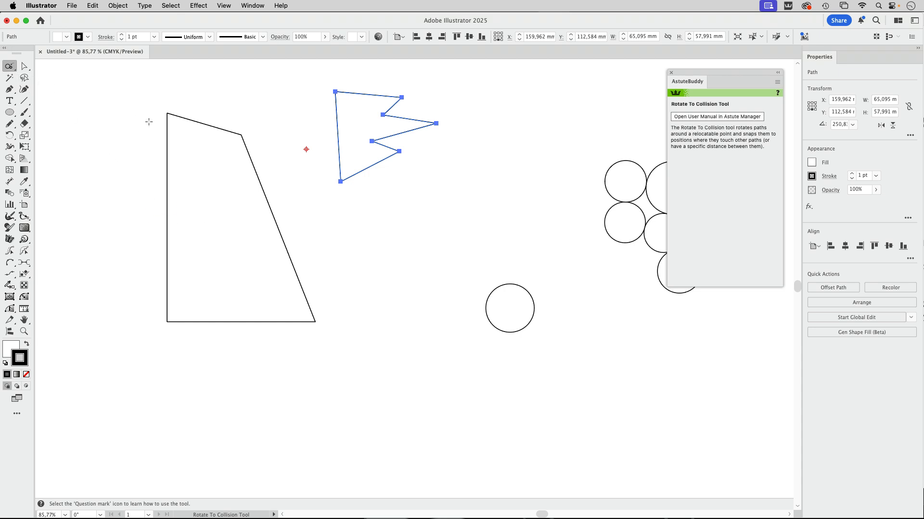
# Move the lone circle and three smaller circles from the cluster into separate positions right of the quadrilateral, leaving three touching circles in place
pyautogui.moveTo(9, 65); pyautogui.dragTo(34, 68)
pyautogui.click(520, 255)
pyautogui.moveTo(532, 305); pyautogui.dragTo(473, 308)
pyautogui.moveTo(616, 241); pyautogui.dragTo(548, 387)
pyautogui.moveTo(640, 200); pyautogui.dragTo(525, 293)
pyautogui.moveTo(659, 254); pyautogui.dragTo(466, 411)
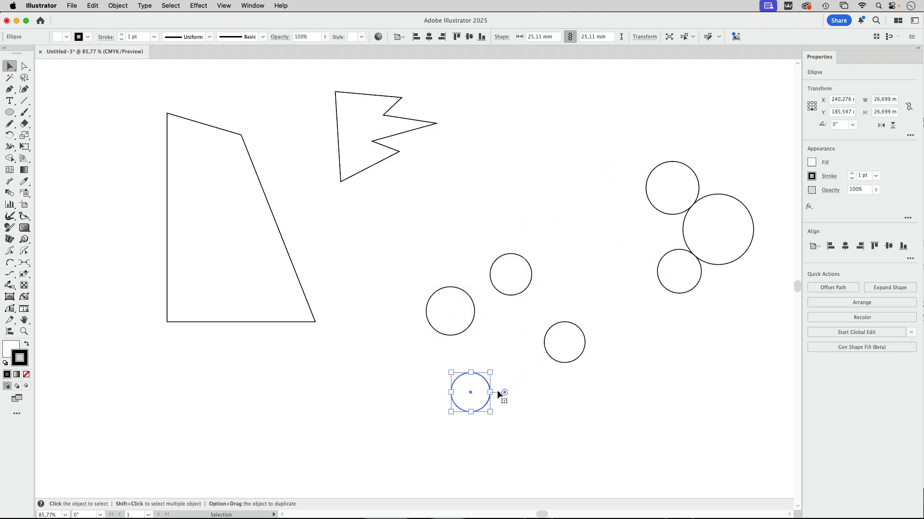
pyautogui.click(595, 289)
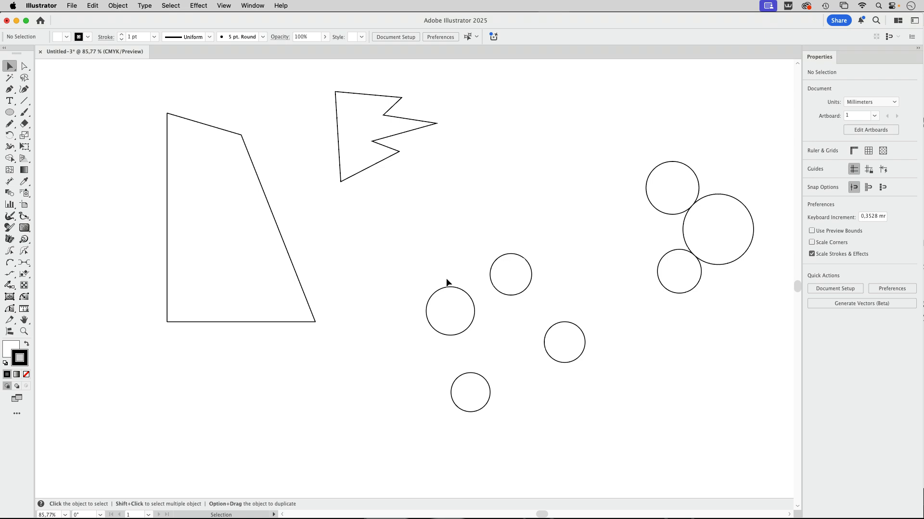
# With the Tangent Line Tool, draw a line about 83 × 78 mm from the topmost loose circle to the cluster's upper circle
pyautogui.hscroll(5, 423, 289)
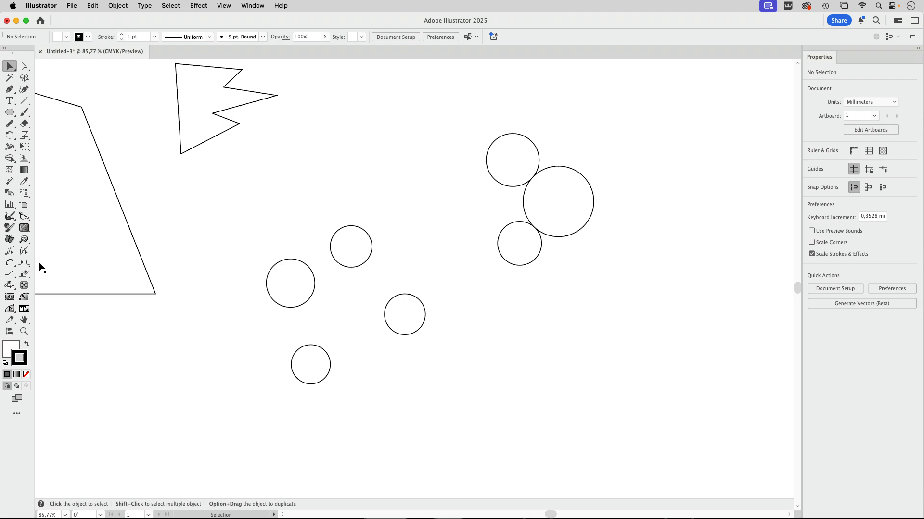
pyautogui.moveTo(25, 265); pyautogui.dragTo(62, 265)
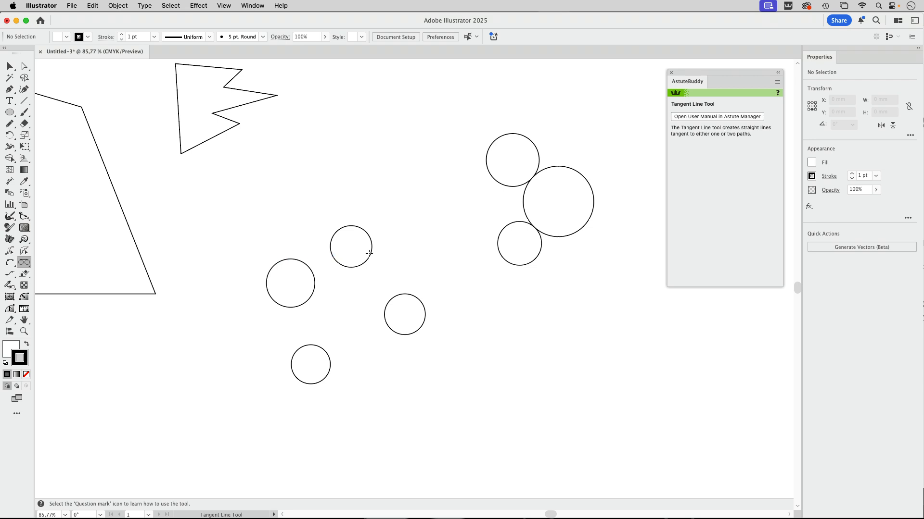
pyautogui.moveTo(371, 250); pyautogui.dragTo(494, 142)
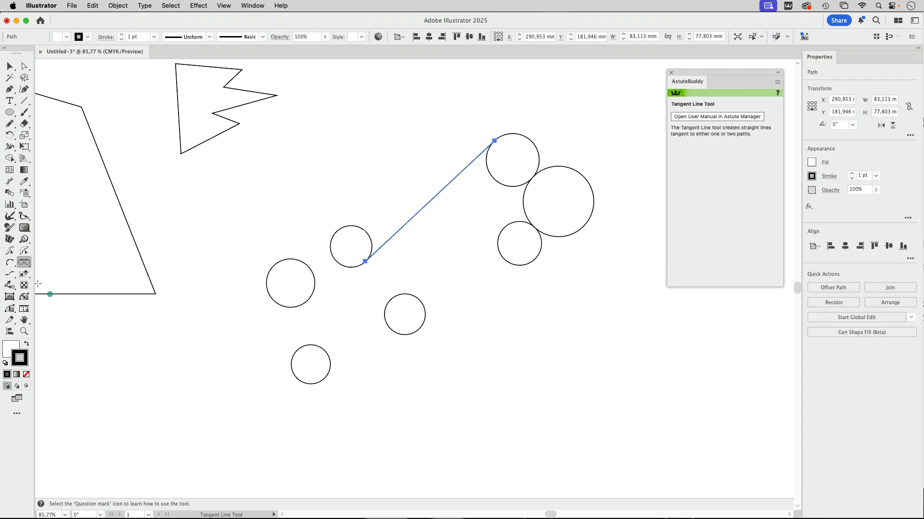
# With the Perpendicular Line Tool, draw a short line about 14 × 12 mm up and outward from the rightmost loose circle
pyautogui.moveTo(24, 263); pyautogui.dragTo(52, 276)
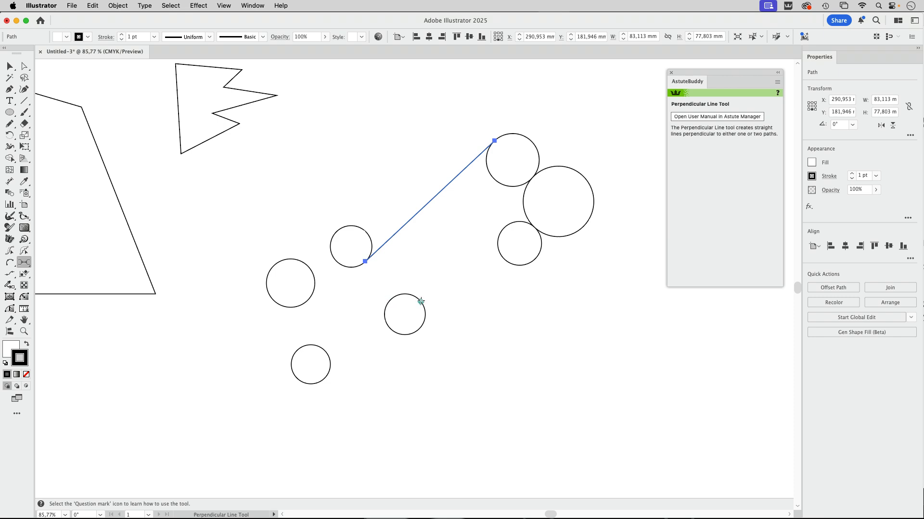
pyautogui.moveTo(420, 302); pyautogui.dragTo(473, 316)
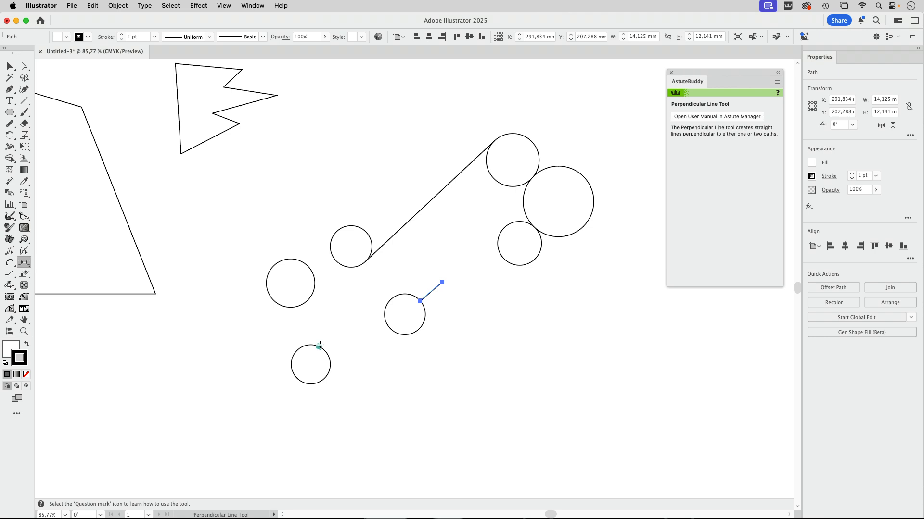
# Try out a multi-line burst of perpendicular lines with random variation all around the lowest loose circle, and delete it
pyautogui.click(25, 263)
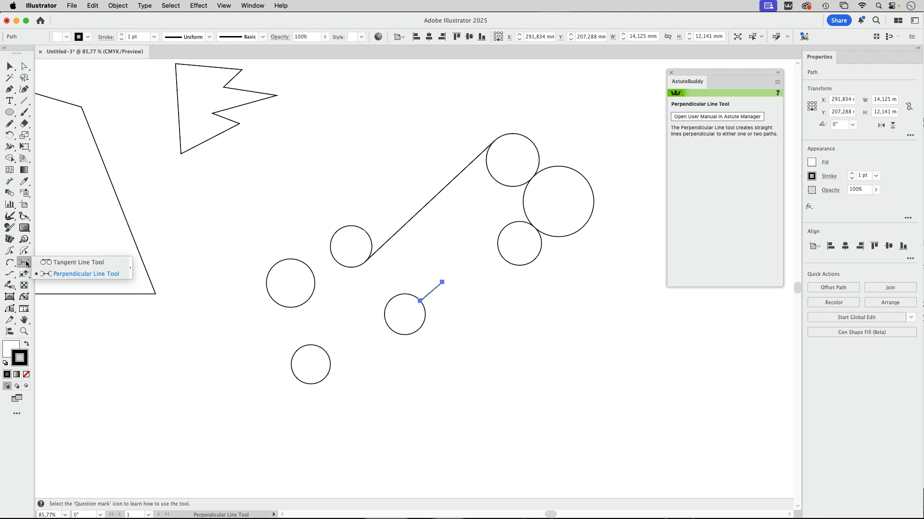
pyautogui.click(49, 274)
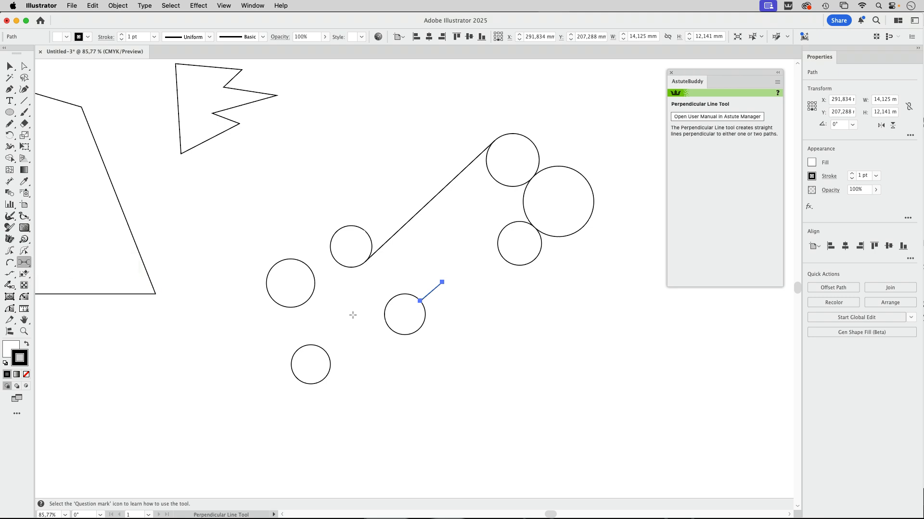
pyautogui.moveTo(320, 347); pyautogui.dragTo(356, 294)
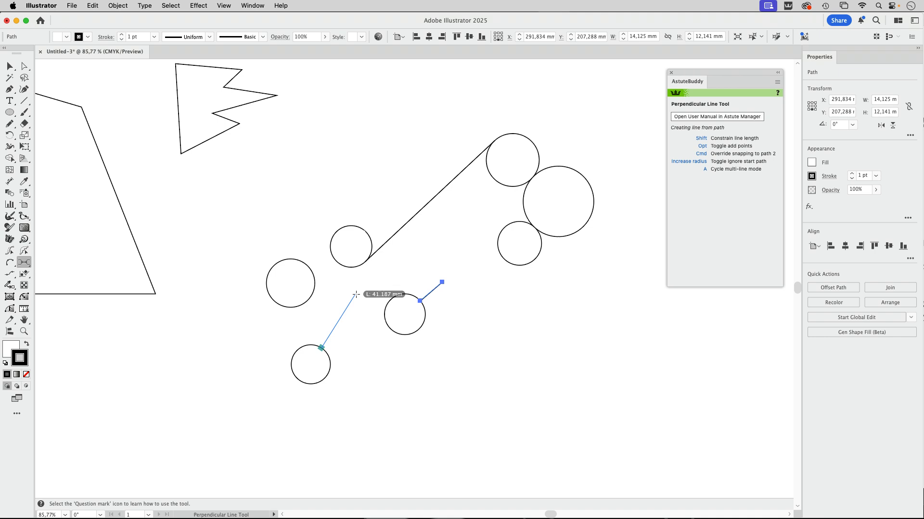
pyautogui.press('a')
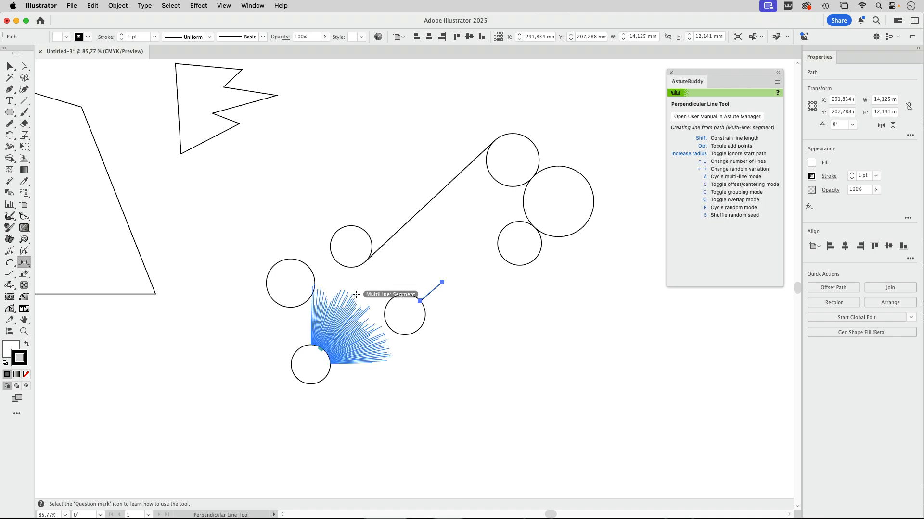
pyautogui.press('a')
pyautogui.moveTo(356, 295)
pyautogui.mouseDown()
pyautogui.moveTo(384, 356)
pyautogui.moveTo(377, 262)
pyautogui.moveTo(353, 293)
pyautogui.moveTo(362, 290)
pyautogui.mouseUp()
pyautogui.press('r')
pyautogui.press('r')
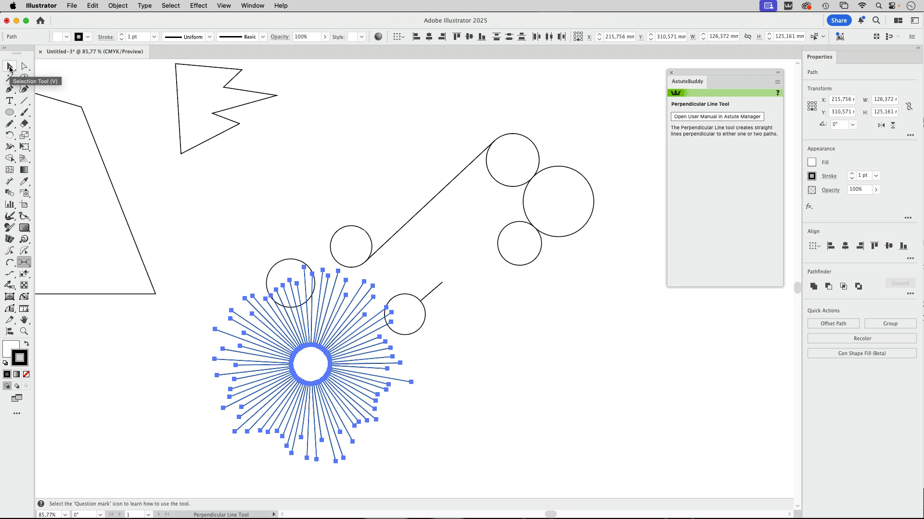
pyautogui.press('Delete')
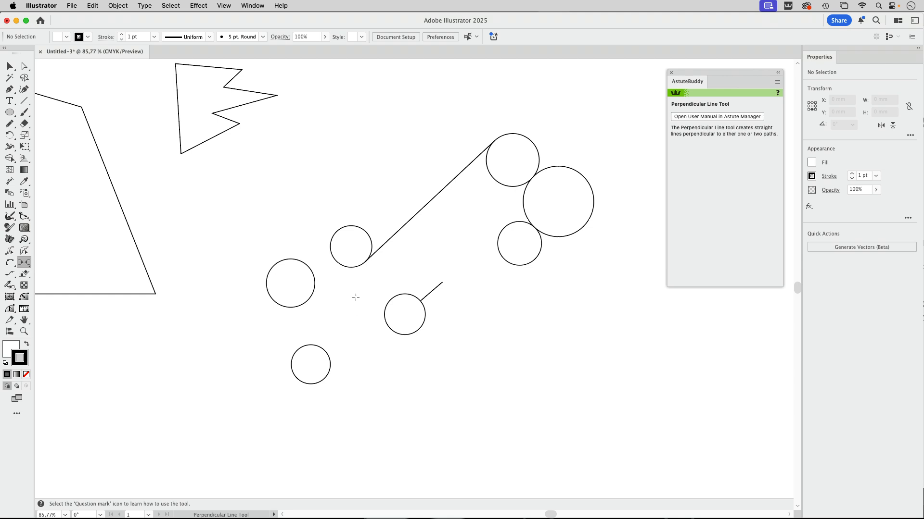
# Draw a perpendicular line about 21 × 31 mm off the lowest loose circle and a freehand wavy curve about 160 × 72 mm below the circles
pyautogui.moveTo(355, 299); pyautogui.dragTo(327, 355)
pyautogui.click(11, 124)
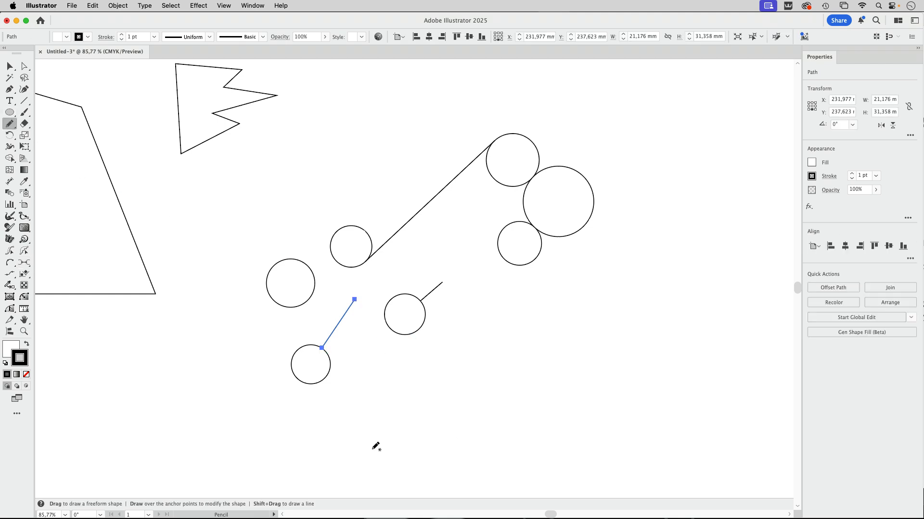
pyautogui.moveTo(371, 449)
pyautogui.mouseDown()
pyautogui.moveTo(405, 389)
pyautogui.moveTo(527, 412)
pyautogui.moveTo(620, 338)
pyautogui.mouseUp()
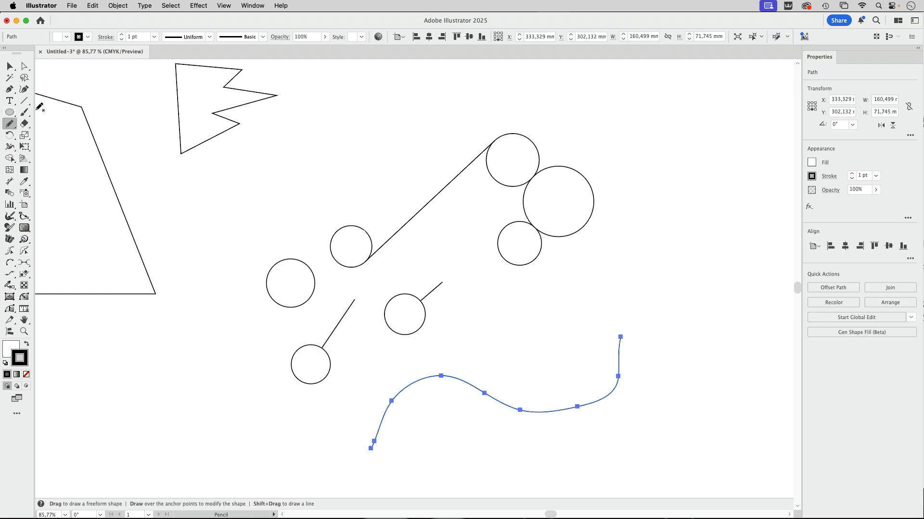
# Draw two perpendicular lines off the wavy curve, about 40 mm long downward from its trough and about 41 mm upward from its middle
pyautogui.click(25, 262)
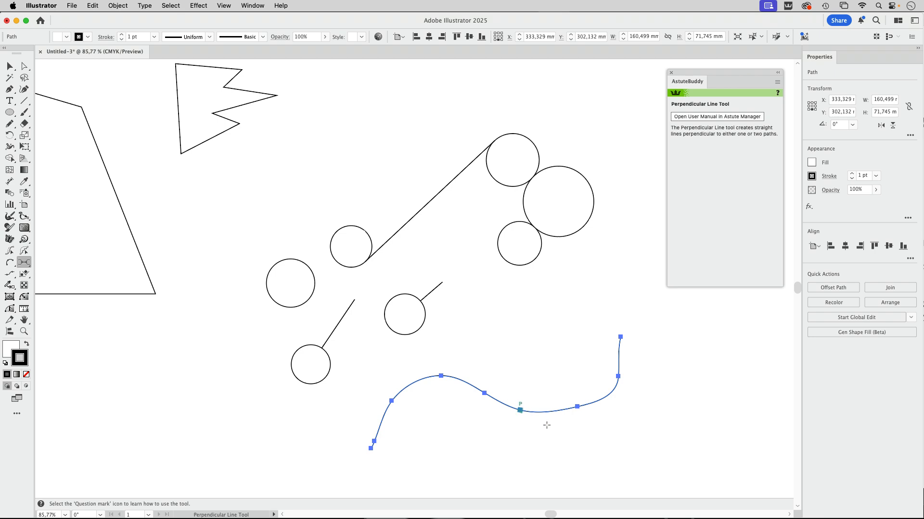
pyautogui.moveTo(551, 423); pyautogui.dragTo(551, 475)
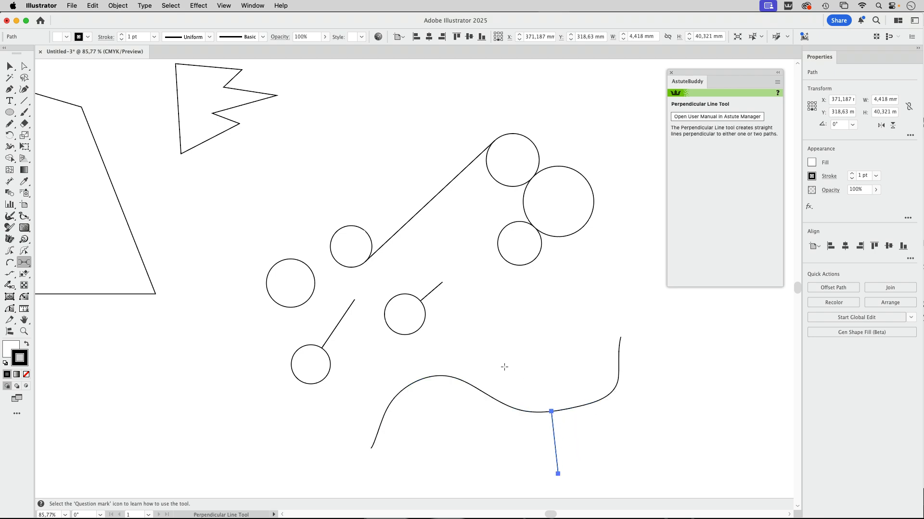
pyautogui.click(478, 391)
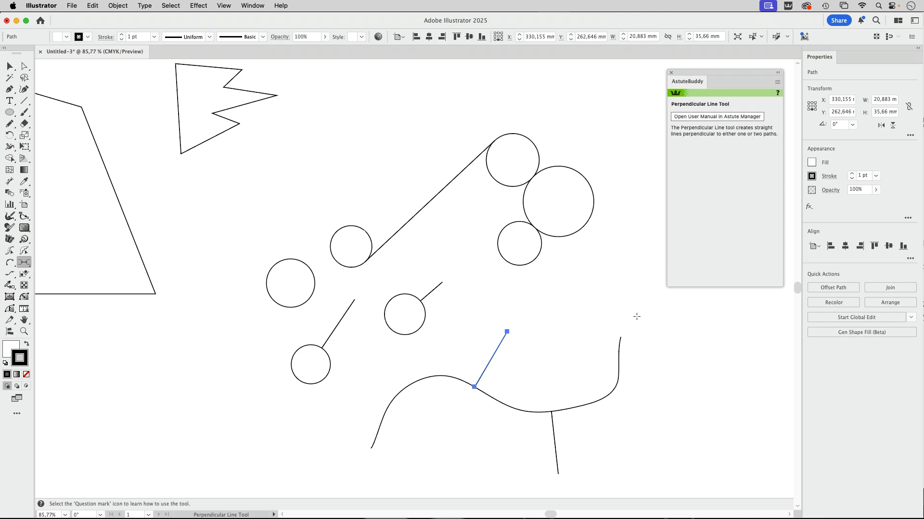
# With the Circle by Points Tool, create a three-point circle about 116.5 mm in diameter in the empty area below the quadrilateral
pyautogui.click(11, 267)
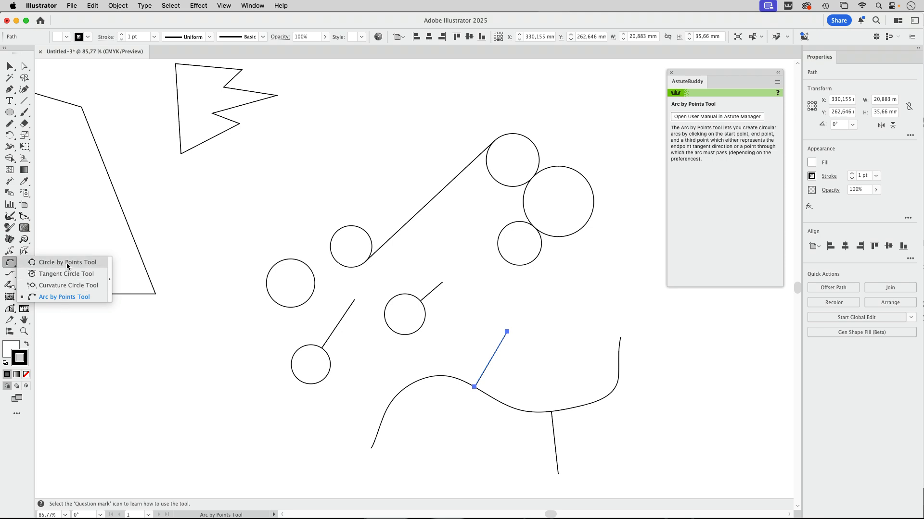
pyautogui.click(68, 266)
pyautogui.scroll(-5, 251, 319)
pyautogui.hscroll(-3, 252, 320)
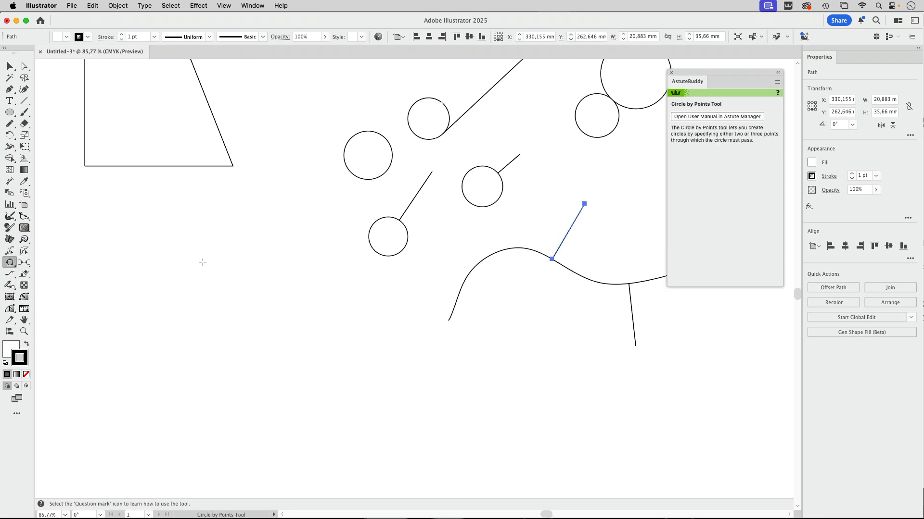
pyautogui.moveTo(202, 262); pyautogui.dragTo(326, 320)
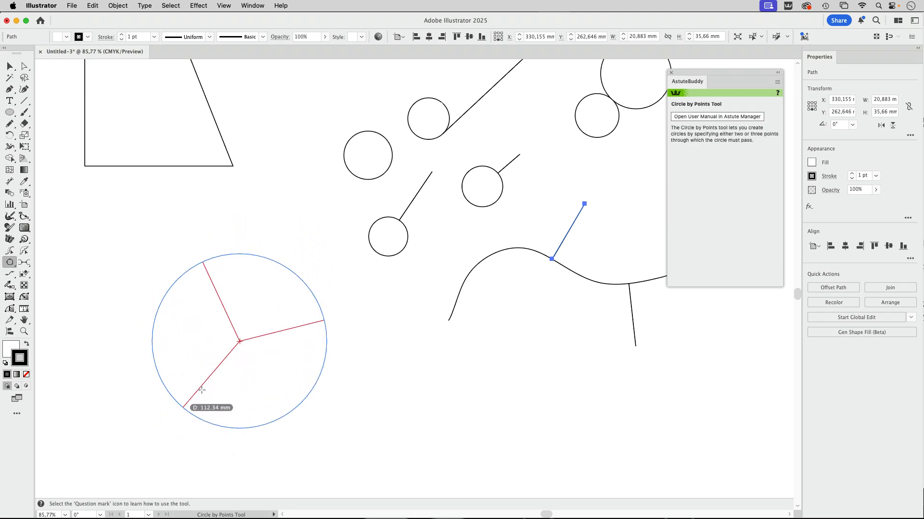
pyautogui.click(180, 413)
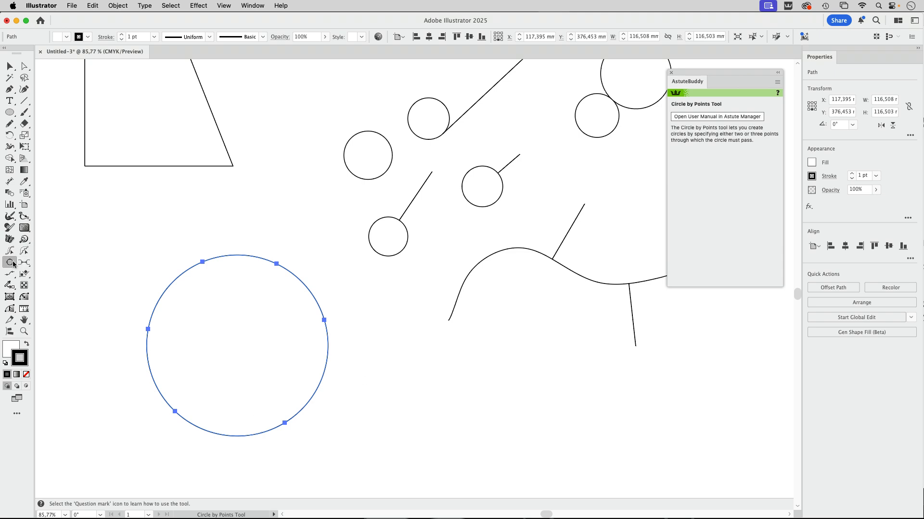
# Try to place a tangent circle in the jagged shape's lower notch with the Tangent Circle Tool, and cancel it
pyautogui.click(10, 262)
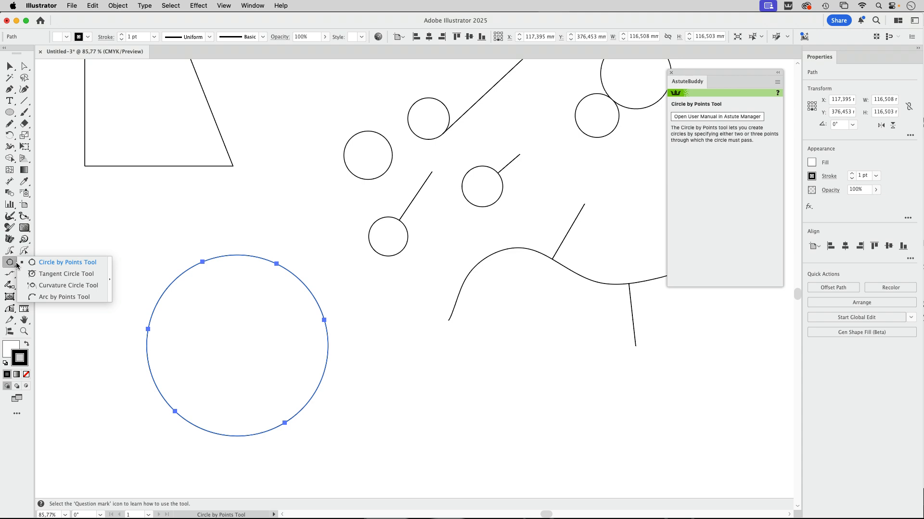
pyautogui.click(68, 274)
pyautogui.scroll(10, 248, 222)
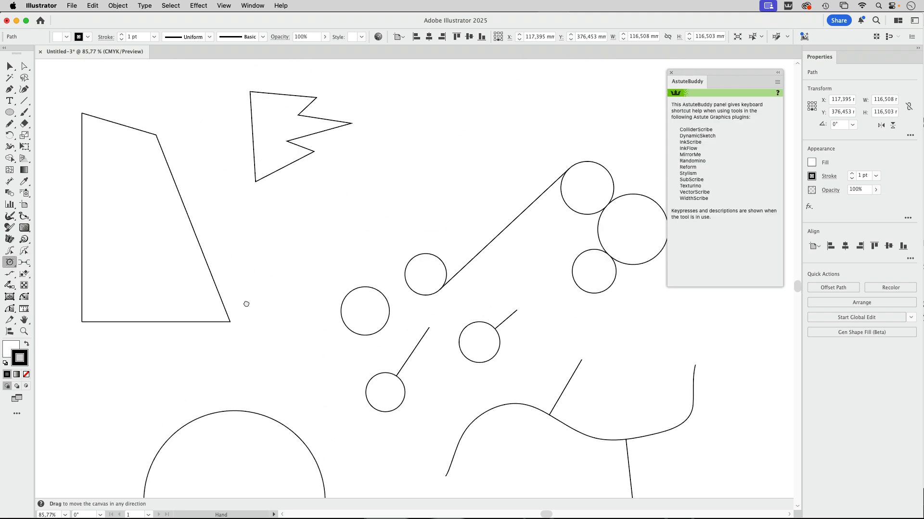
pyautogui.moveTo(312, 210); pyautogui.dragTo(302, 220)
pyautogui.click(309, 209)
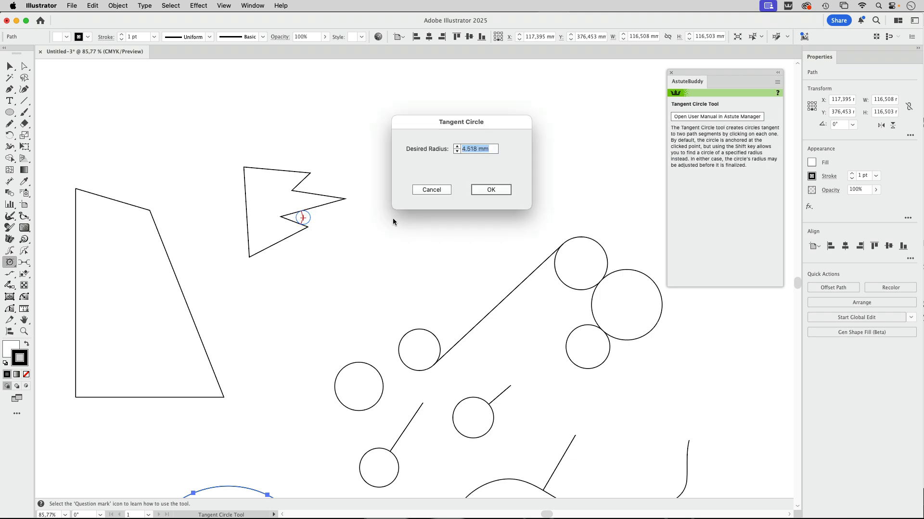
pyautogui.click(442, 188)
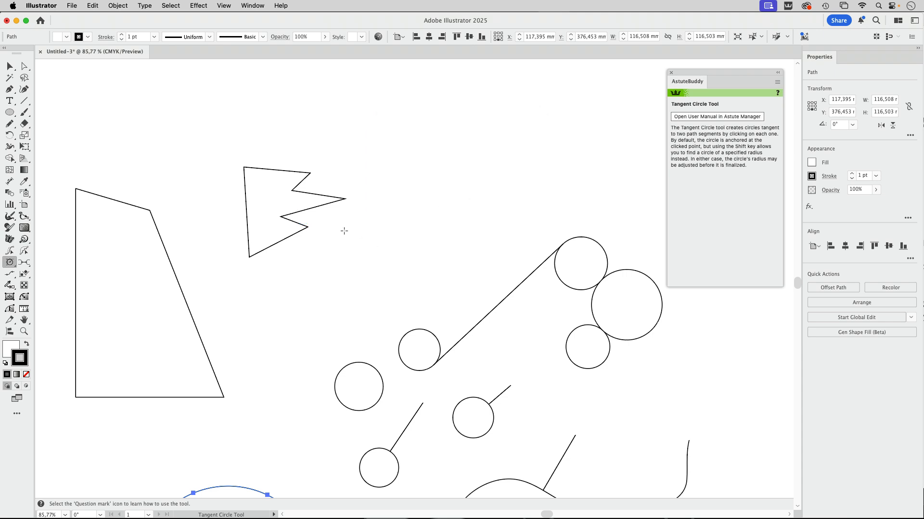
# Try a tangent circle at the jagged shape's upper notch, testing a desired radius of 9 mm and other values, and cancel it
pyautogui.click(313, 193)
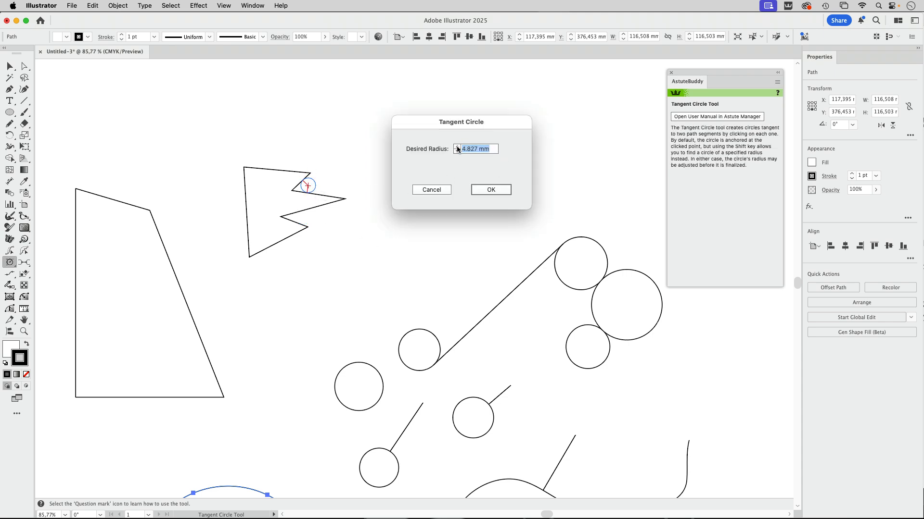
pyautogui.write('9 mm')
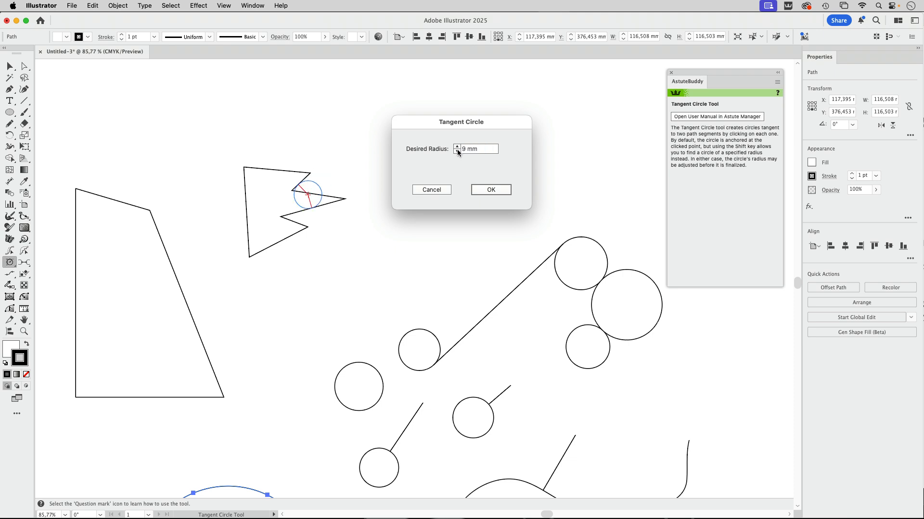
pyautogui.click(458, 152)
pyautogui.click(457, 152)
pyautogui.click(457, 152)
pyautogui.click(427, 193)
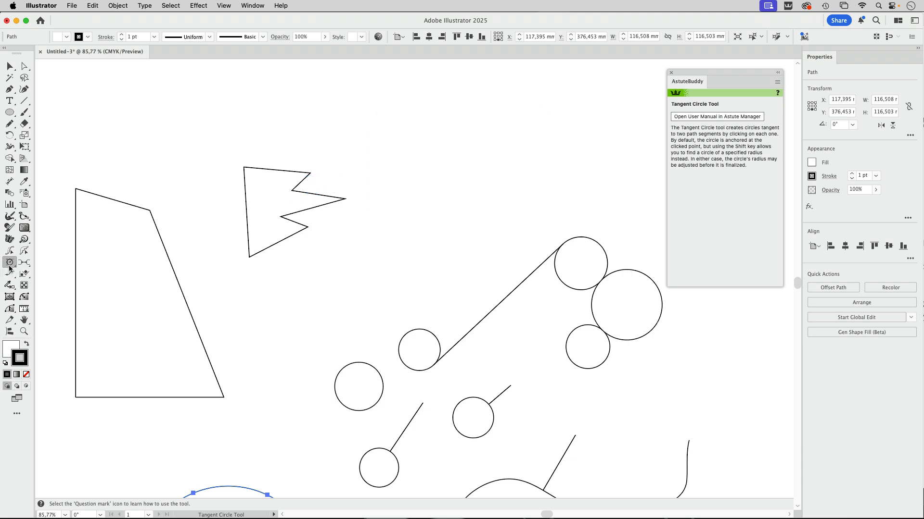
# With the Arc by Points Tool, draw an upward-bulging three-point arc in the empty space right of the jagged shape
pyautogui.click(9, 266)
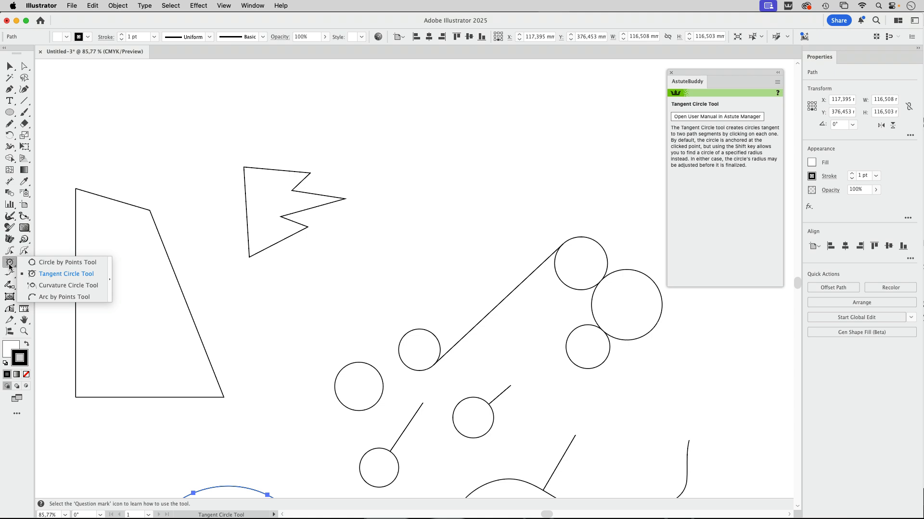
pyautogui.click(45, 297)
pyautogui.click(371, 242)
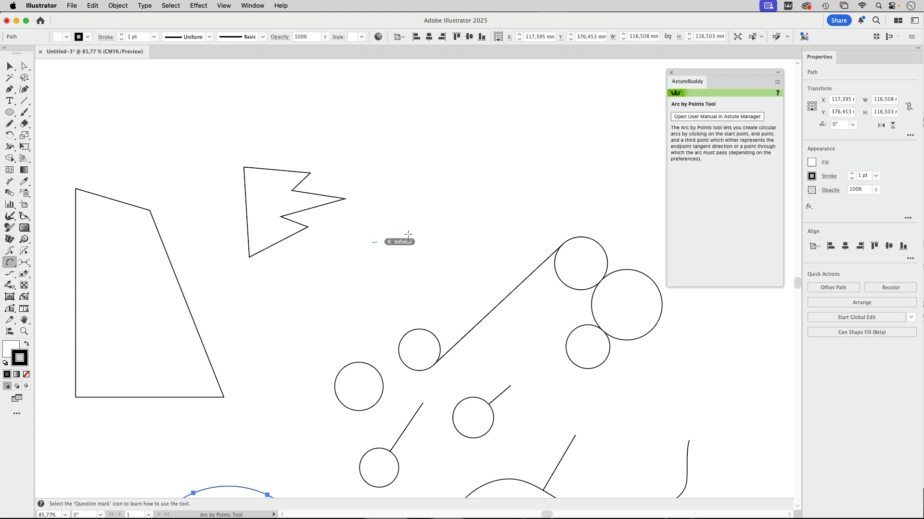
pyautogui.click(514, 207)
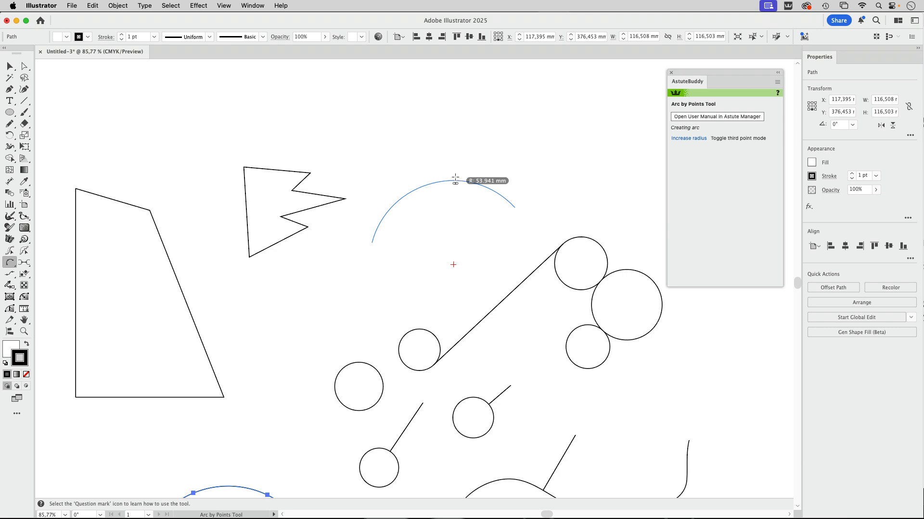
pyautogui.click(425, 187)
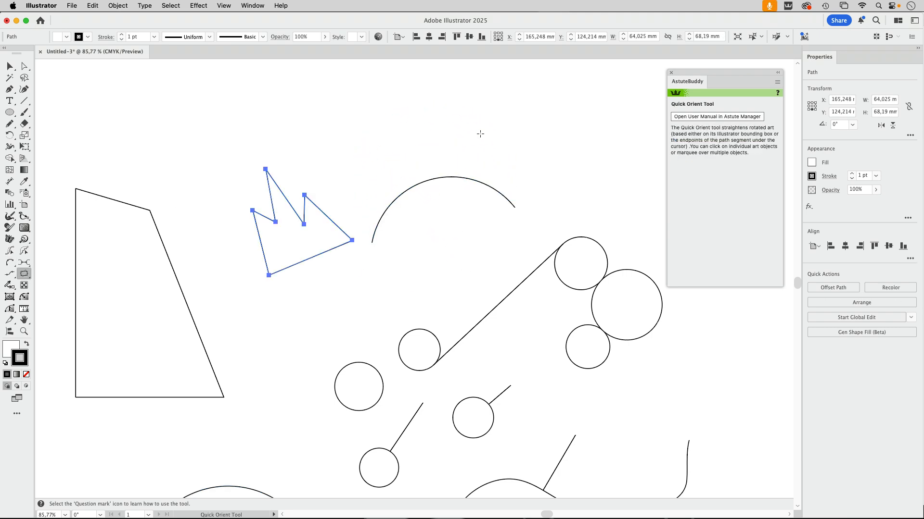
# With the Orient Tool, rotate the jagged shape about its lowest corner so the reference line to its right-hand peak lies horizontal
pyautogui.click(24, 273)
pyautogui.click(56, 275)
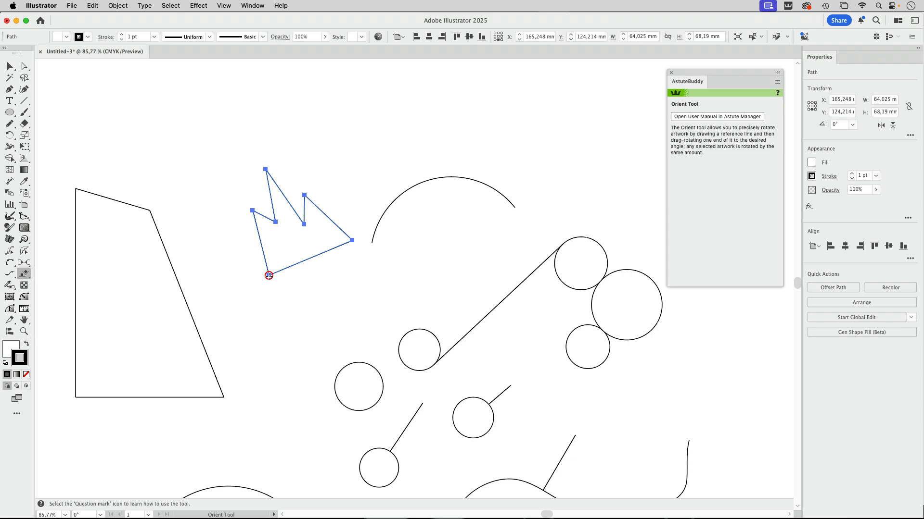
pyautogui.press('super')
pyautogui.moveTo(269, 276); pyautogui.dragTo(366, 284)
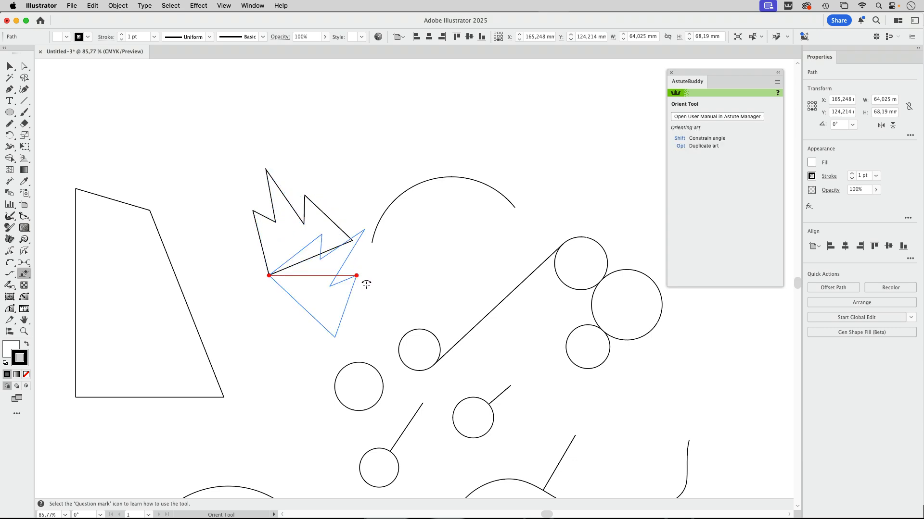
pyautogui.moveTo(366, 284); pyautogui.dragTo(382, 296)
pyautogui.moveTo(382, 296); pyautogui.dragTo(381, 293)
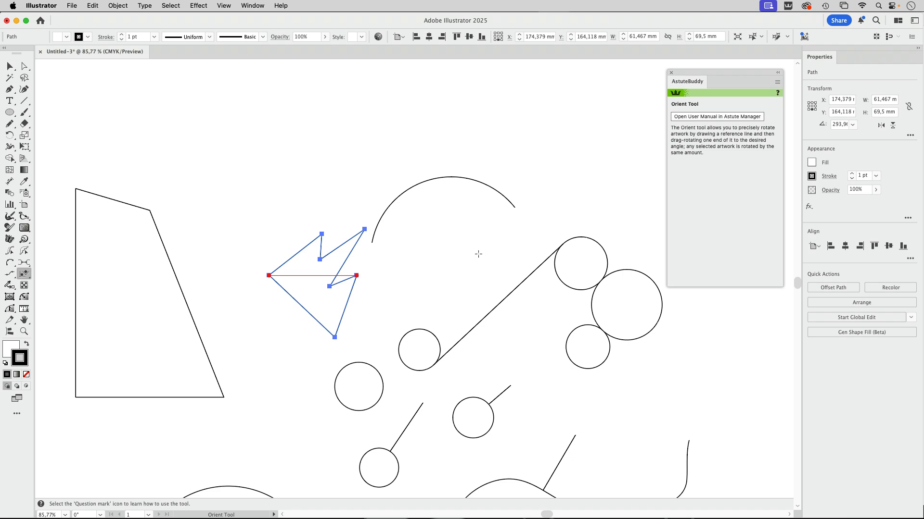
# With the Quick Orient Tool, straighten the jagged shape so its long base segment lies horizontal
pyautogui.moveTo(24, 273); pyautogui.dragTo(67, 285)
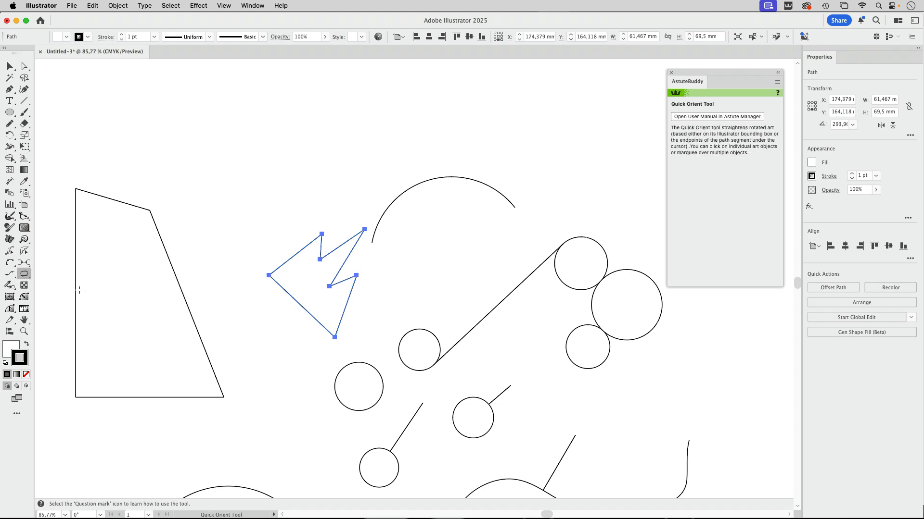
pyautogui.click(299, 306)
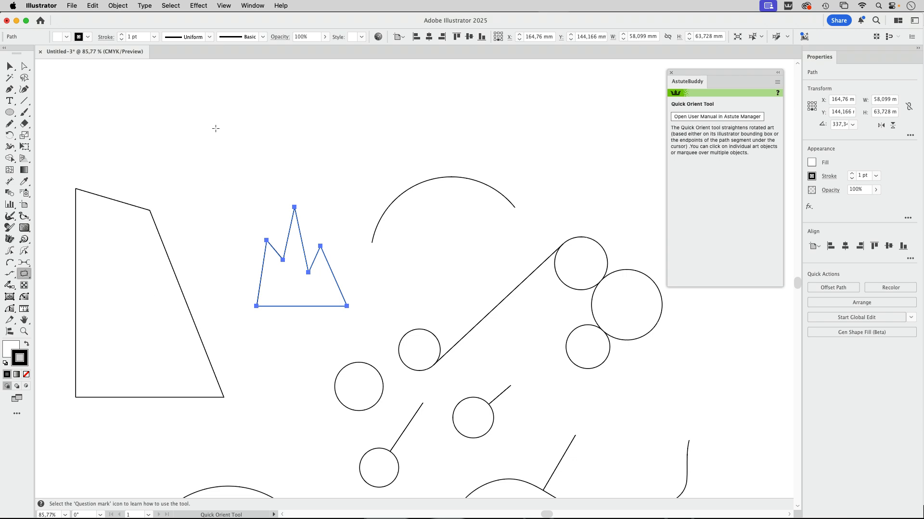
# Orient the diagonal tangent line between the two circles to horizontal with the Quick Orient Tool
pyautogui.press('v')
pyautogui.click(495, 306)
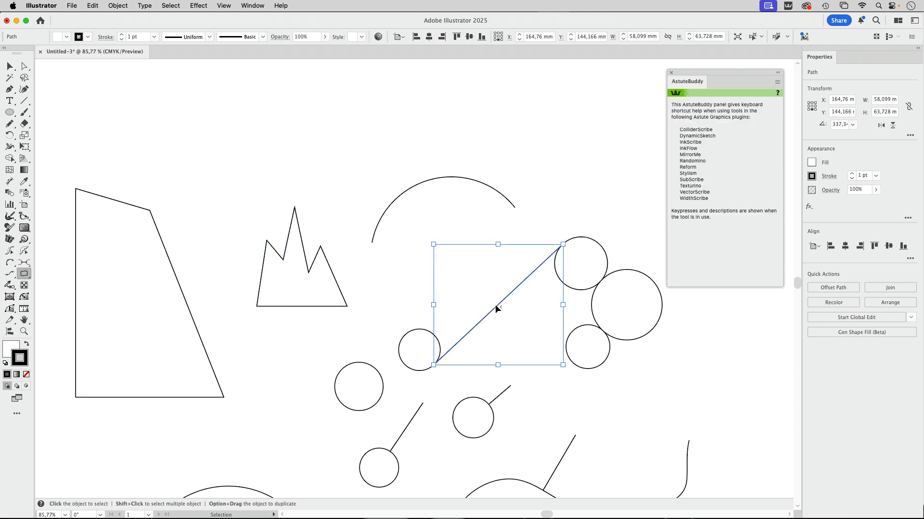
pyautogui.hotkey('shift', 'o')
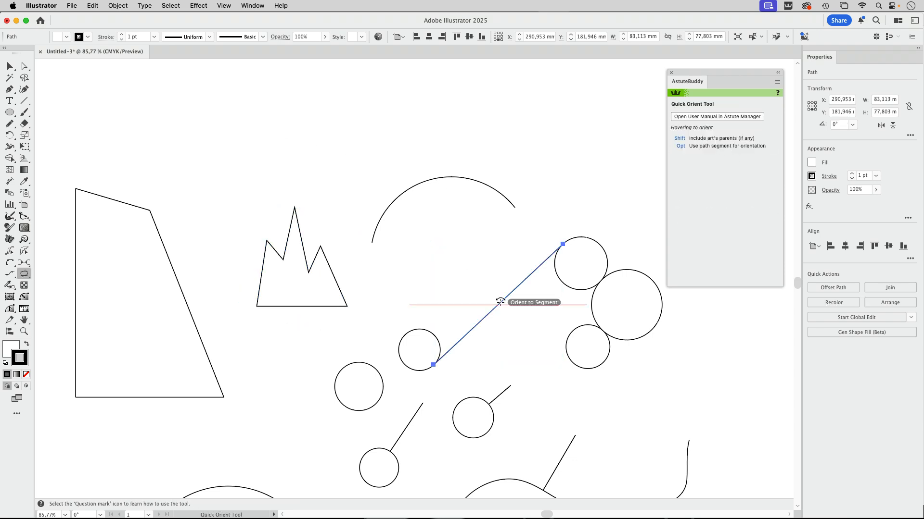
pyautogui.click(500, 302)
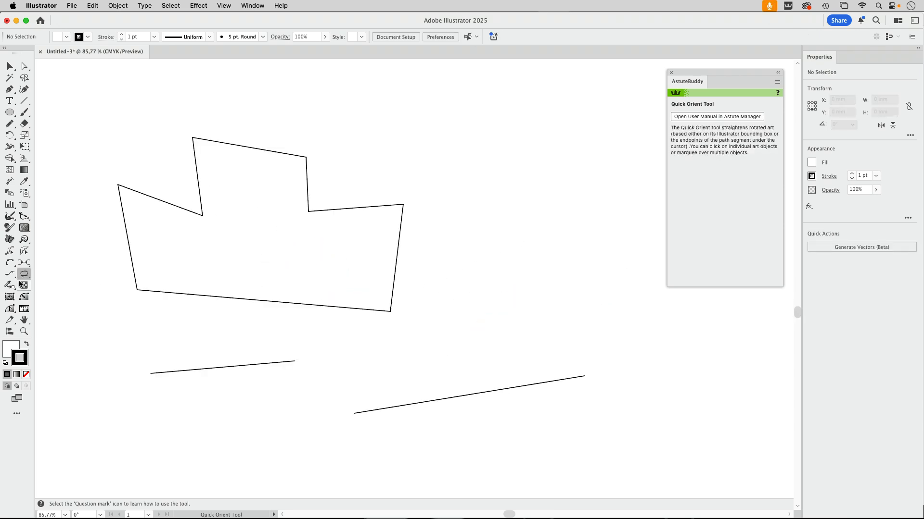
# With the Connect Tool, join the facing endpoints of the two open lines below the polygon with a smooth curve
pyautogui.click(10, 275)
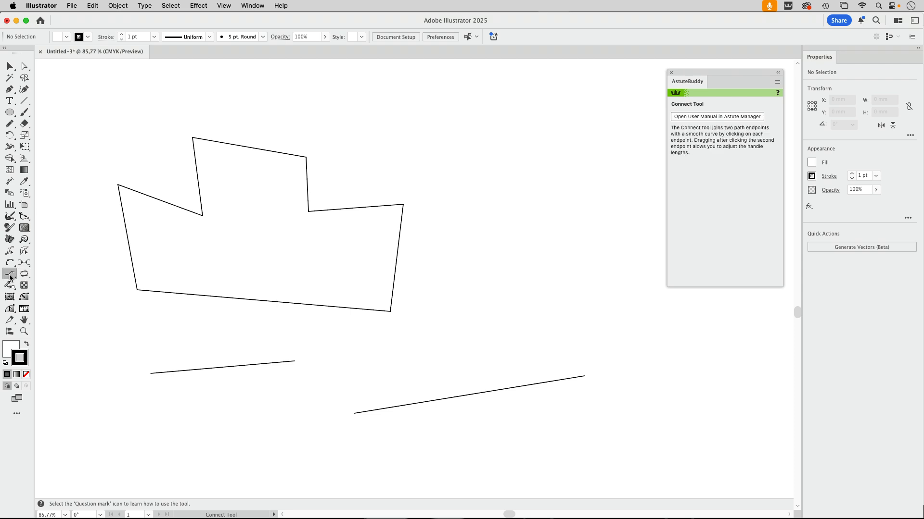
pyautogui.click(10, 278)
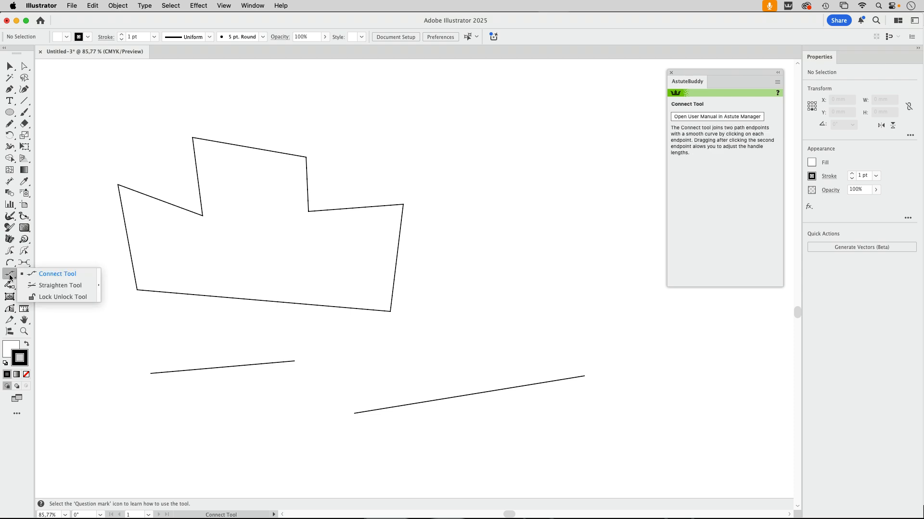
pyautogui.click(54, 275)
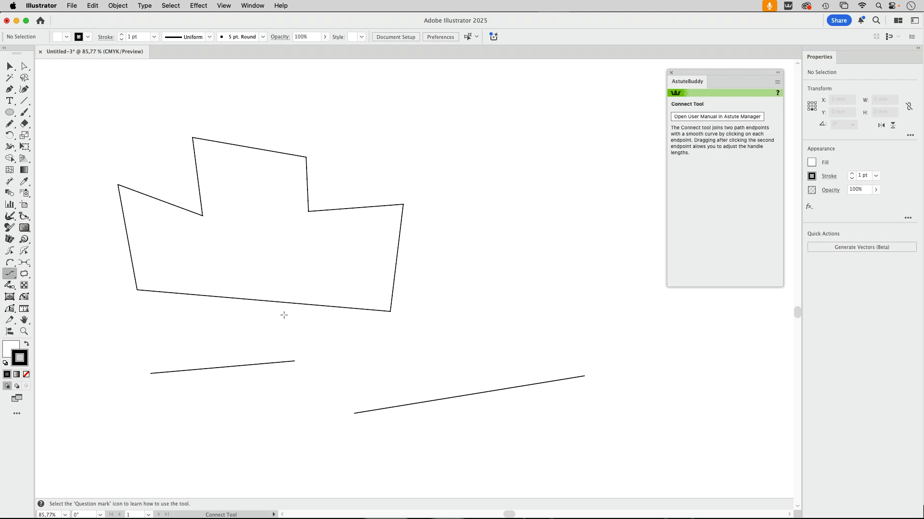
pyautogui.click(294, 360)
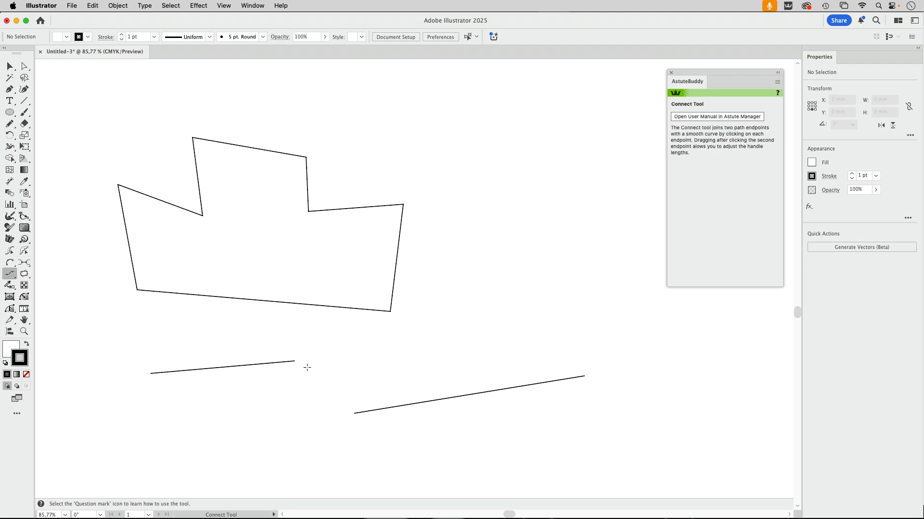
pyautogui.click(352, 413)
# With the Straighten Tool, make all the slanted edges of the irregular polygon exactly horizontal or vertical
pyautogui.click(10, 274)
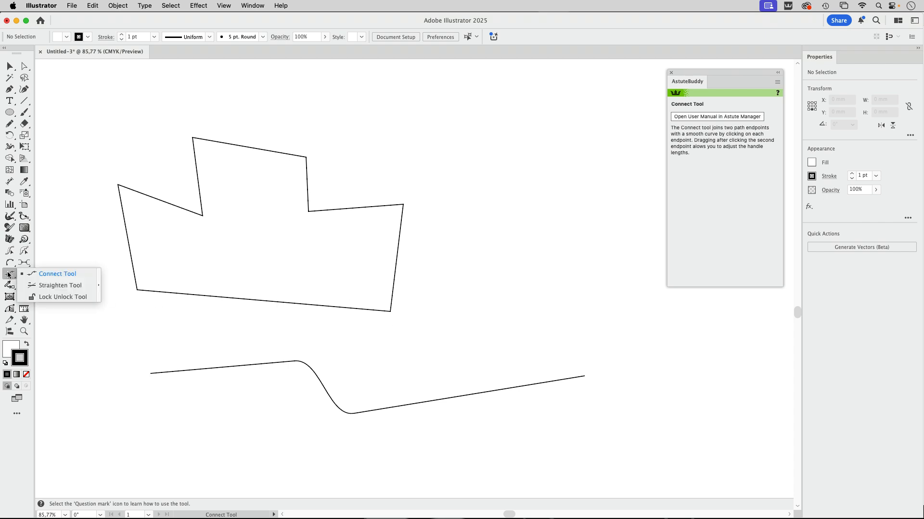
pyautogui.click(42, 285)
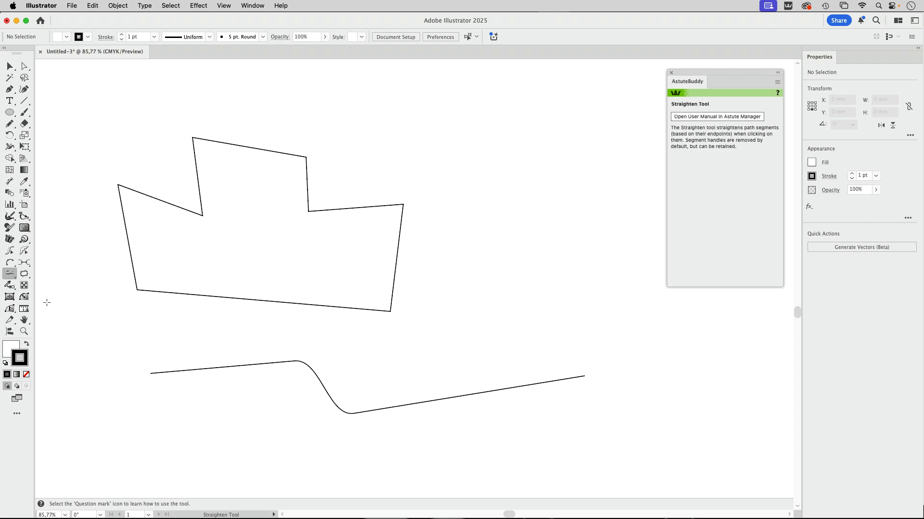
pyautogui.click(256, 302)
pyautogui.click(127, 250)
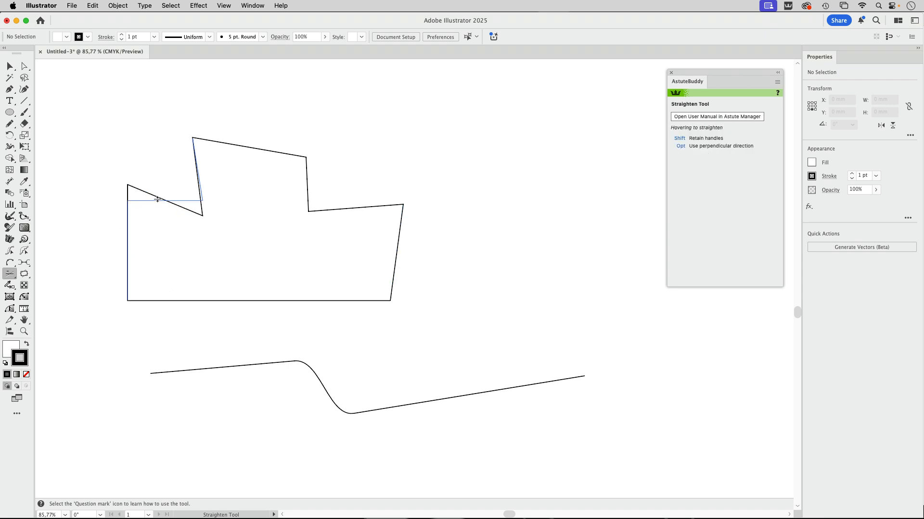
pyautogui.click(157, 199)
pyautogui.click(212, 142)
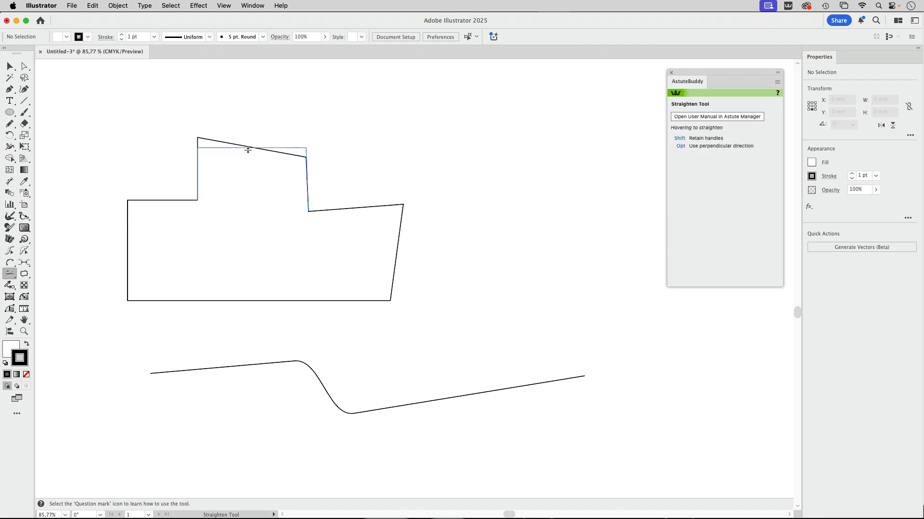
pyautogui.click(307, 174)
pyautogui.click(350, 206)
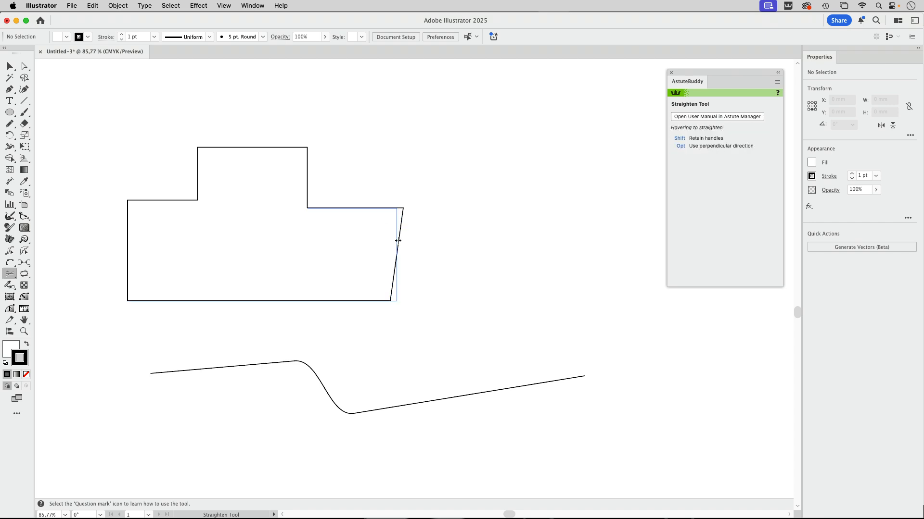
pyautogui.click(397, 241)
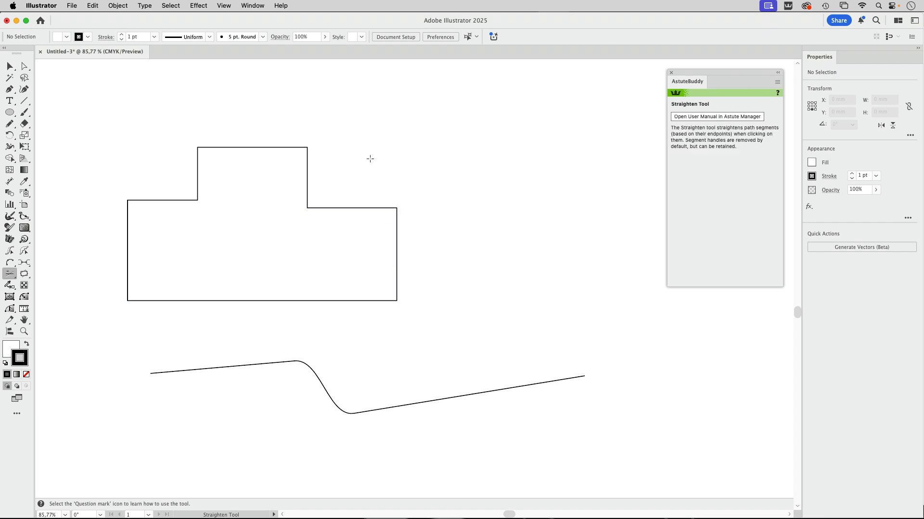